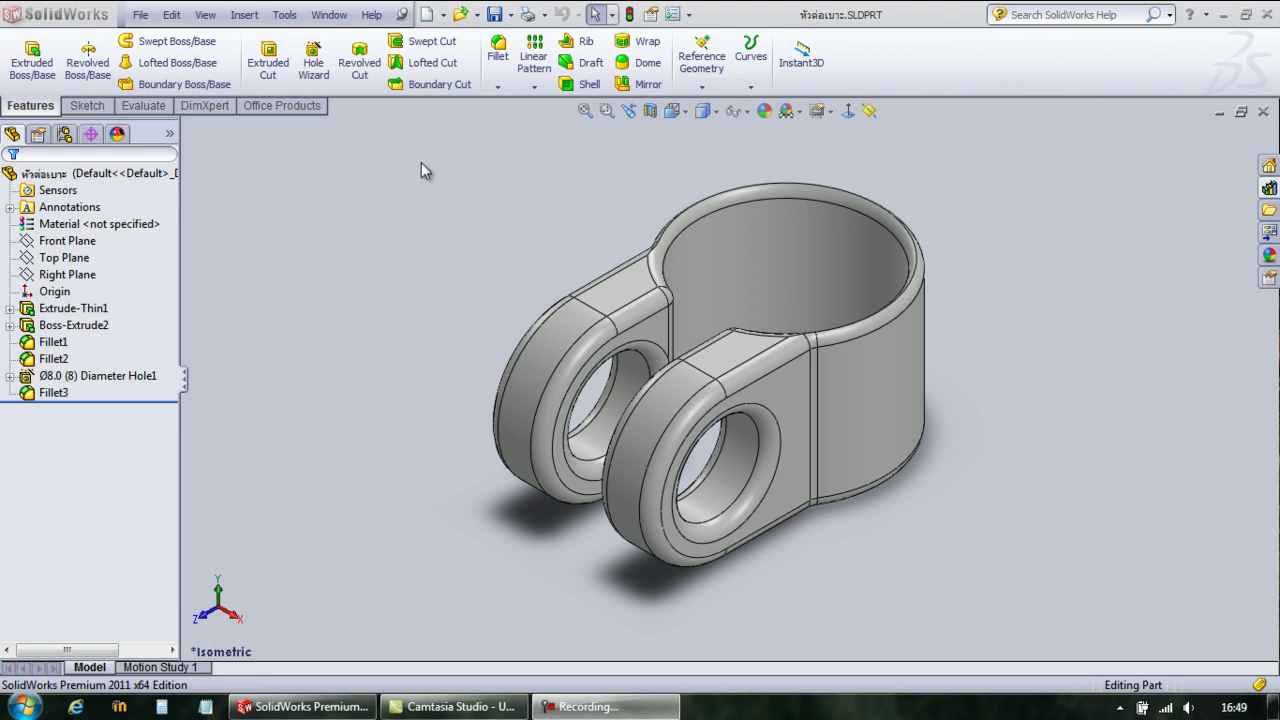
Create a new part and start a sketch on the Top Plane
{"action": "left_click", "coordinate": [427, 16]}
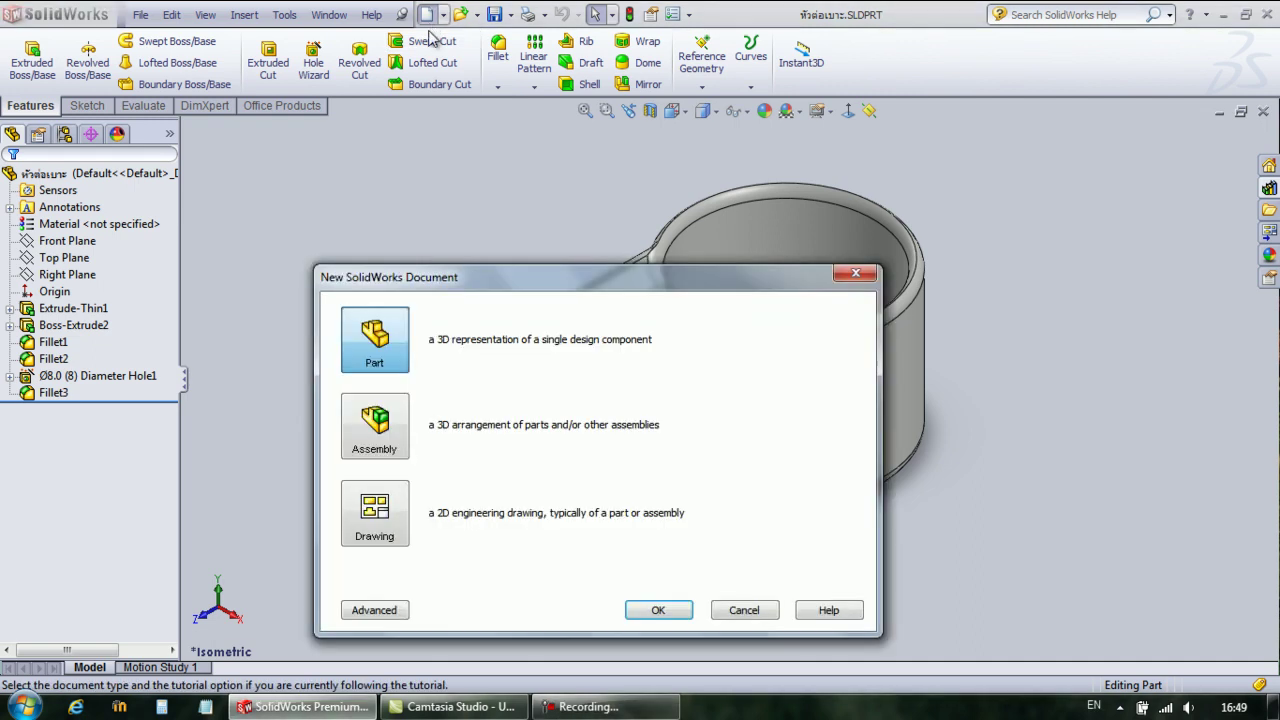
{"action": "left_click", "coordinate": [660, 610]}
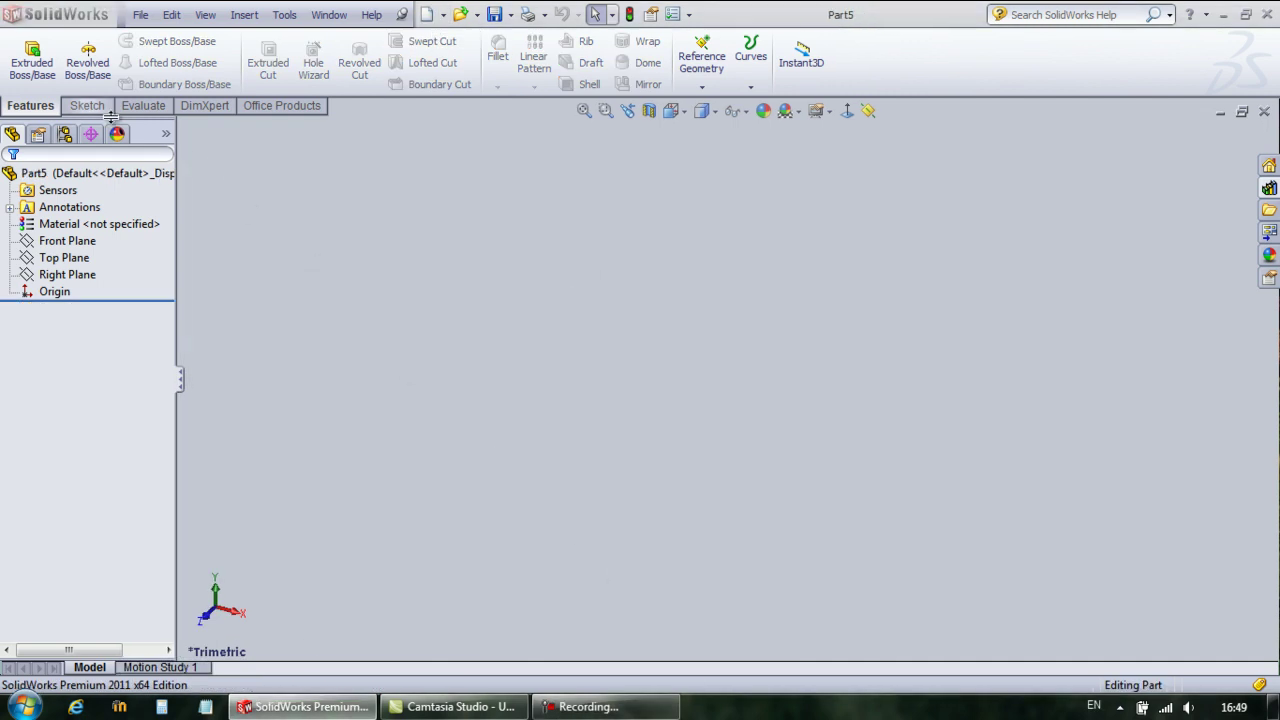
{"action": "left_click", "coordinate": [88, 106]}
{"action": "left_click", "coordinate": [24, 55]}
{"action": "left_click", "coordinate": [555, 441]}
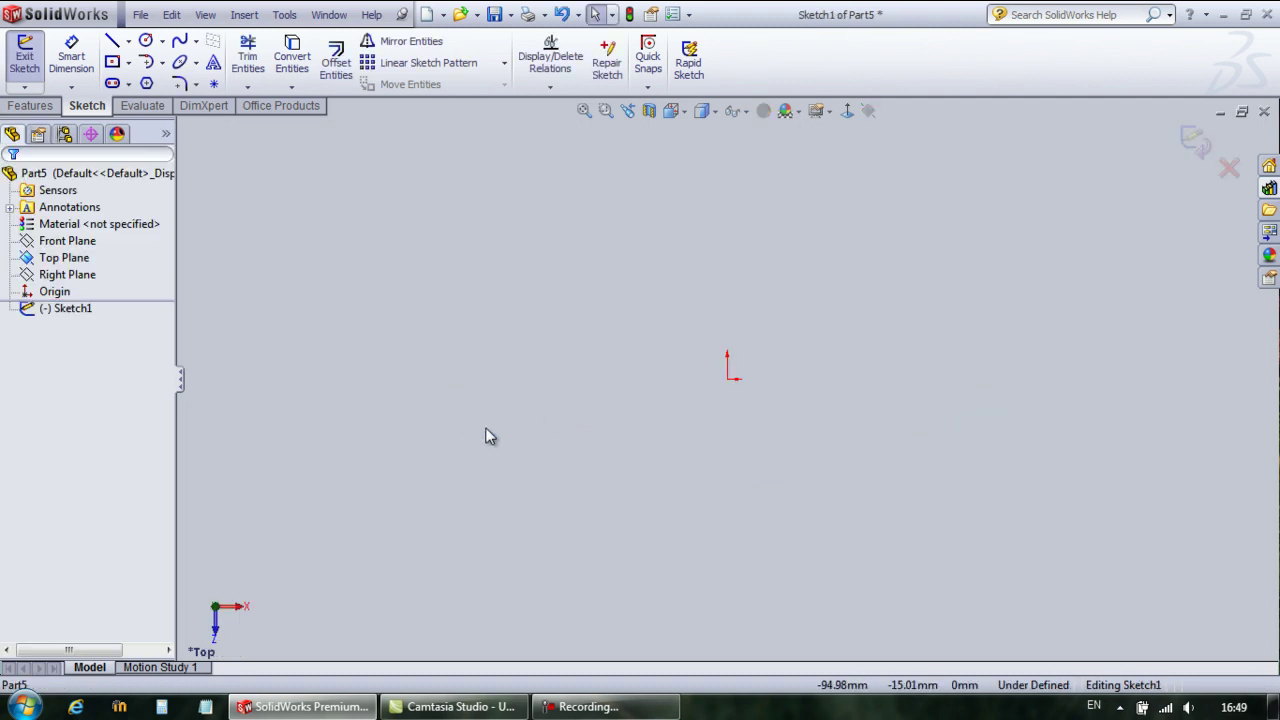
Draw a radius 8 circle centred on the origin
{"action": "left_click", "coordinate": [146, 40]}
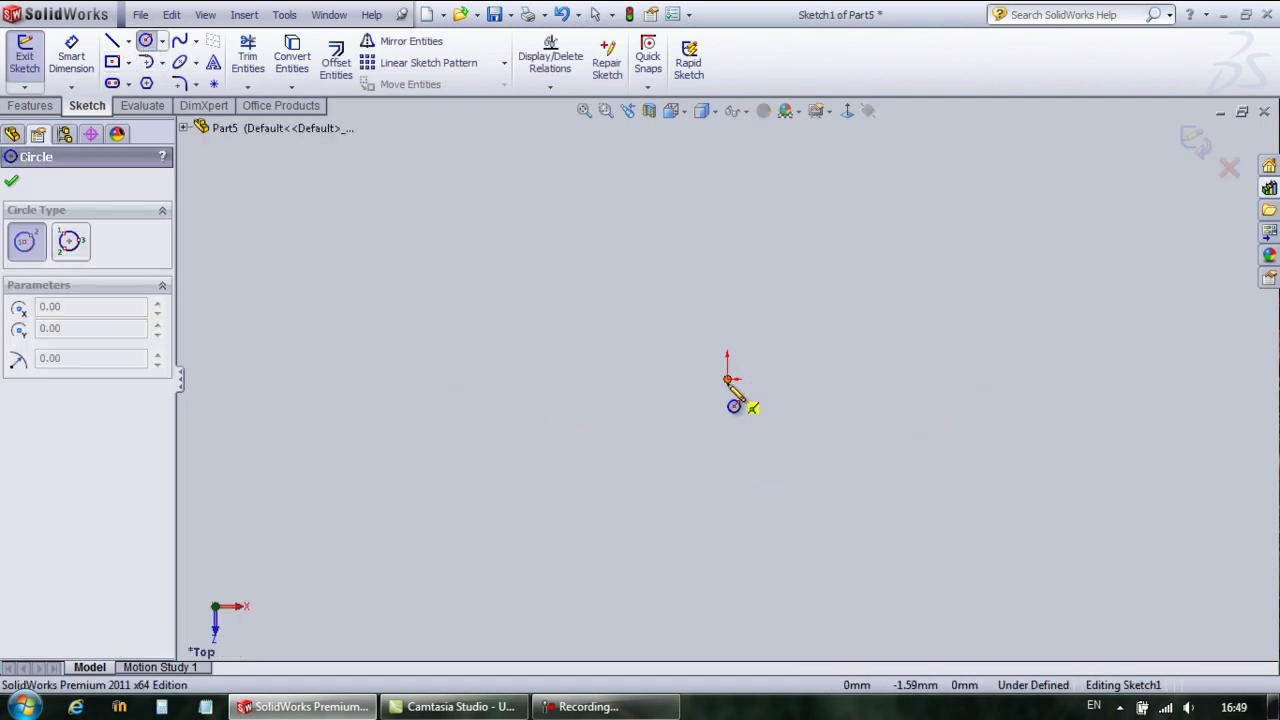
{"action": "left_click", "coordinate": [728, 381]}
{"action": "left_click", "coordinate": [832, 317]}
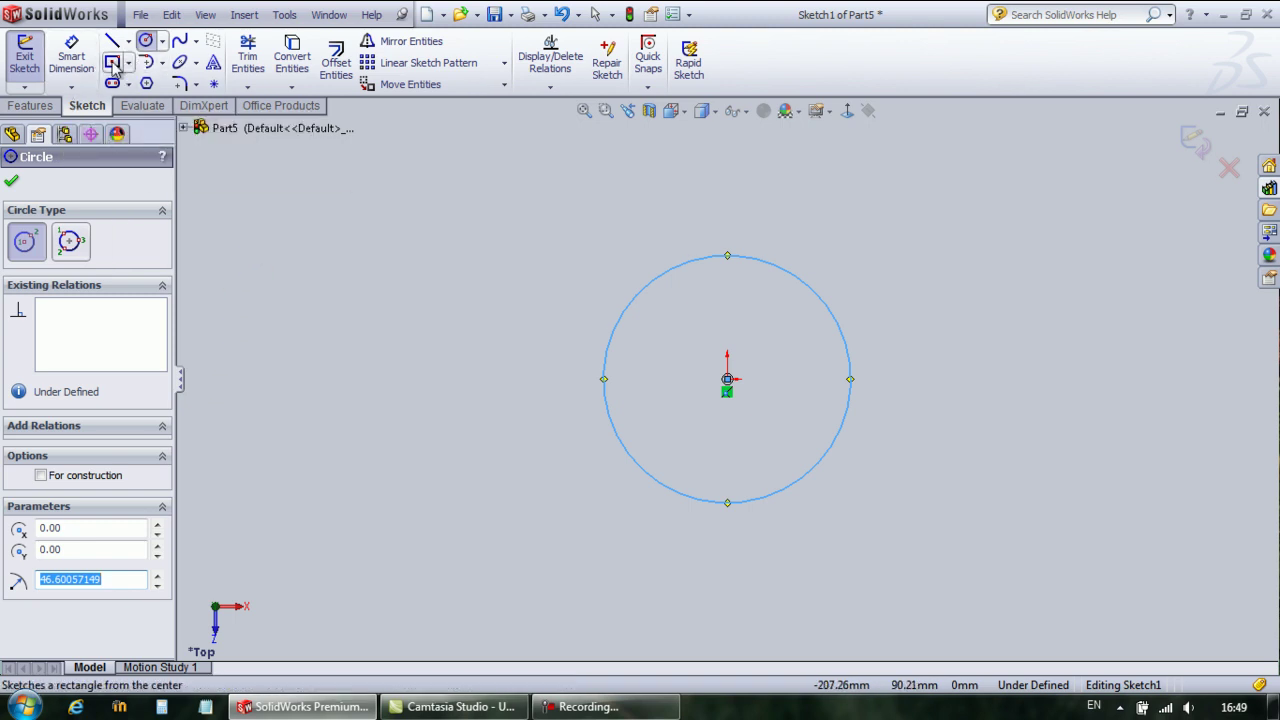
{"action": "type", "text": "8"}
{"action": "key", "text": "Return"}
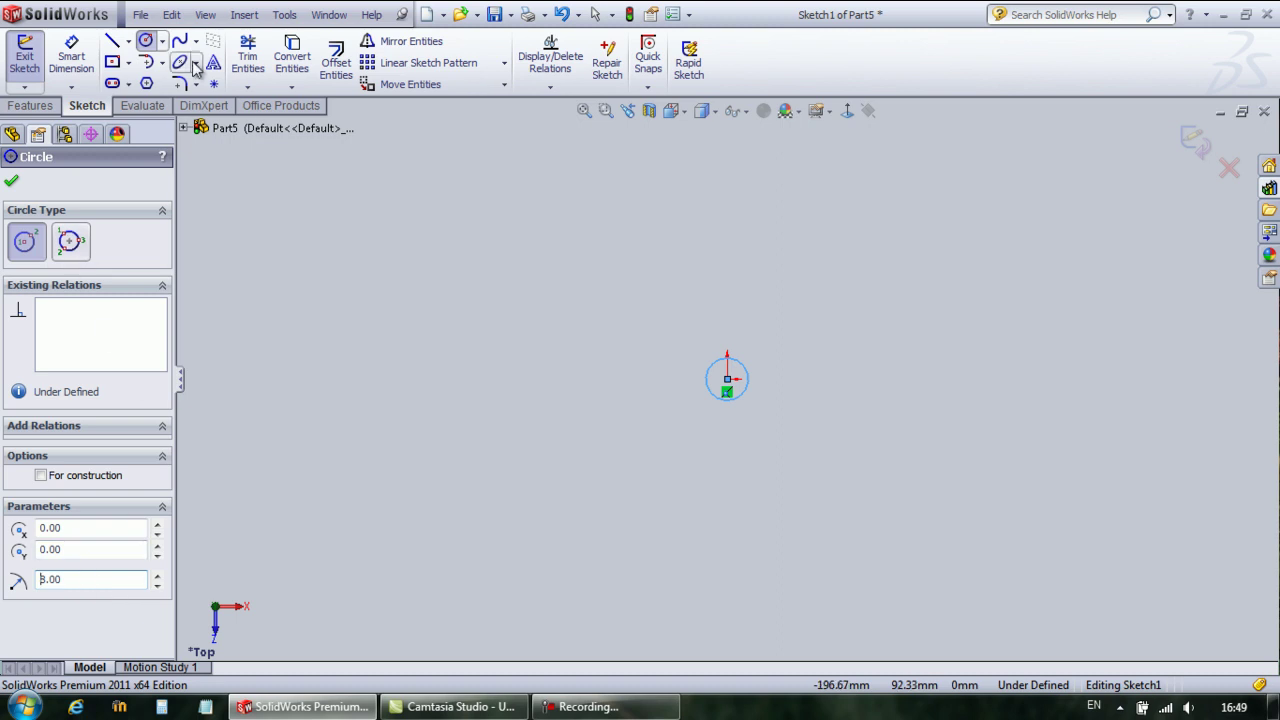
{"action": "left_click", "coordinate": [584, 110]}
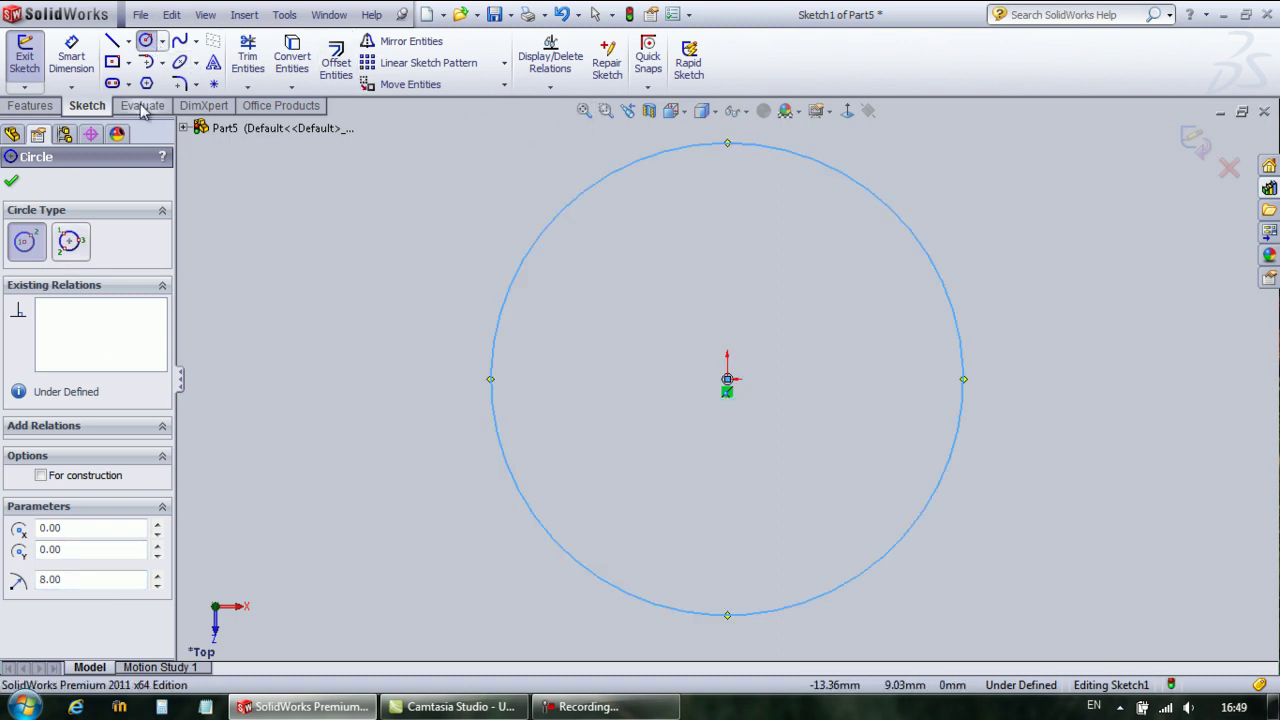
Add a center rectangle on the circle's bottom edge, dimensioned 5 mm wide
{"action": "left_click", "coordinate": [112, 62]}
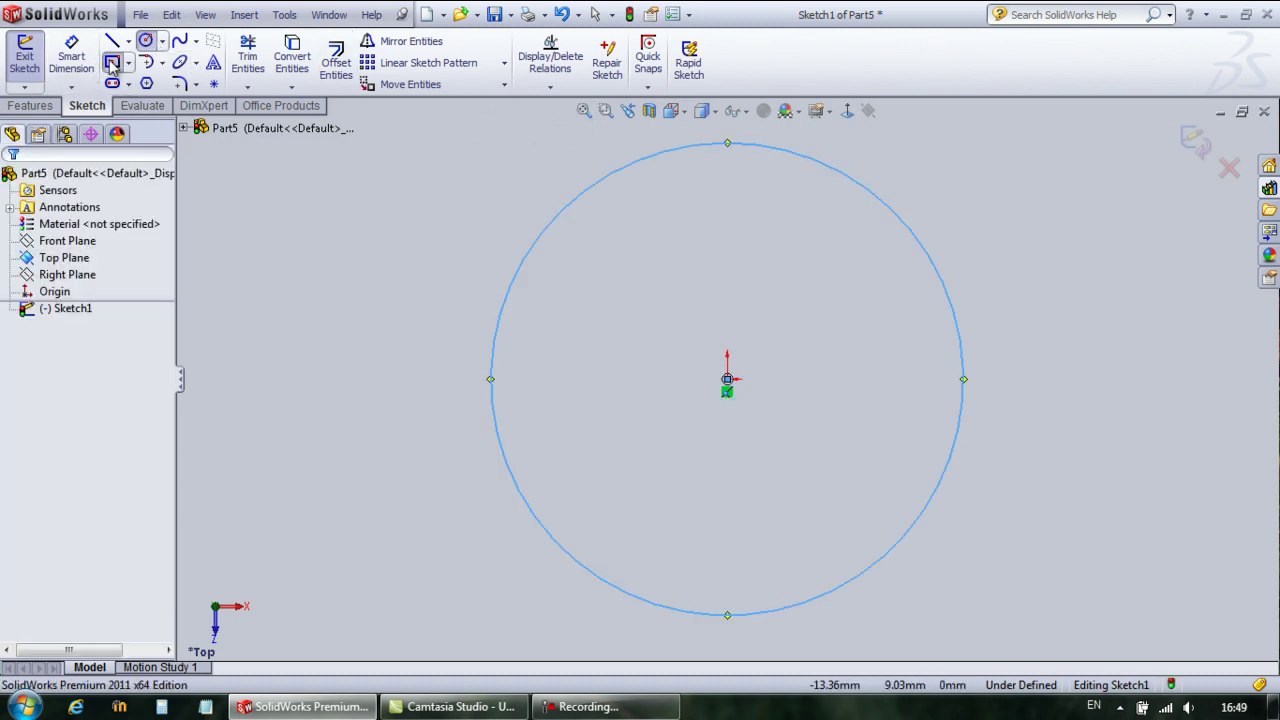
{"action": "left_click", "coordinate": [727, 614]}
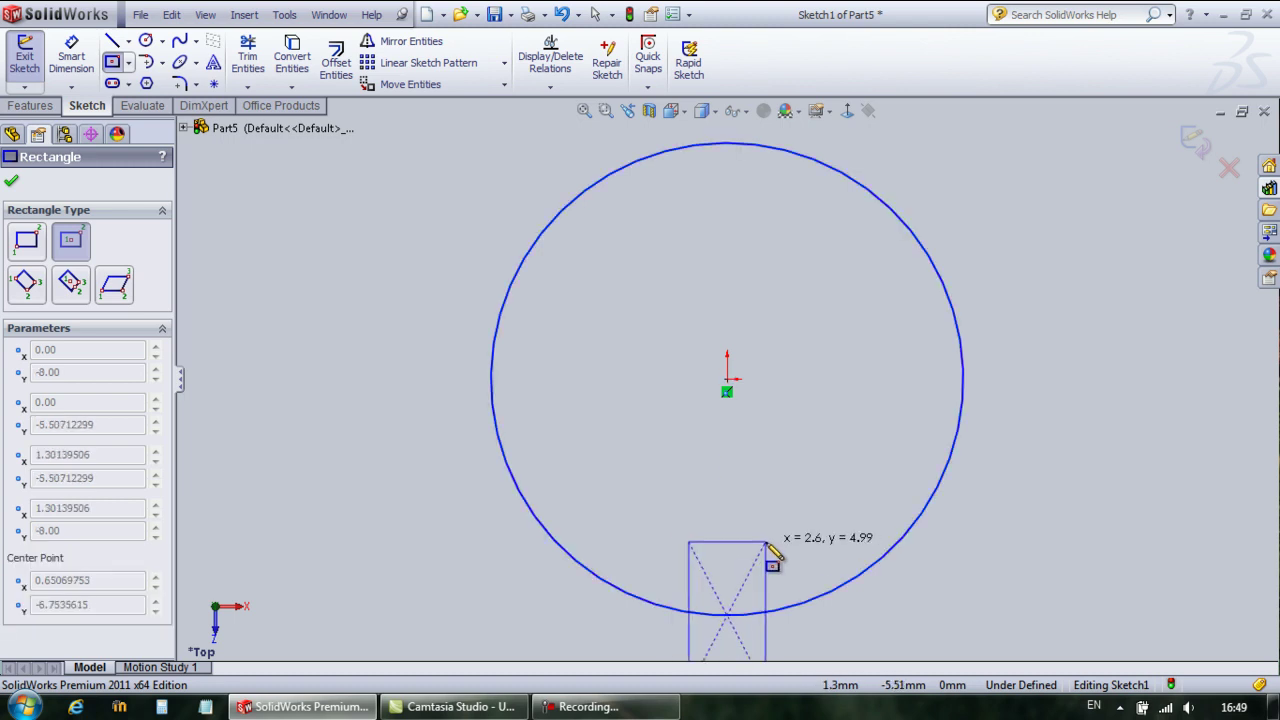
{"action": "left_click", "coordinate": [791, 543]}
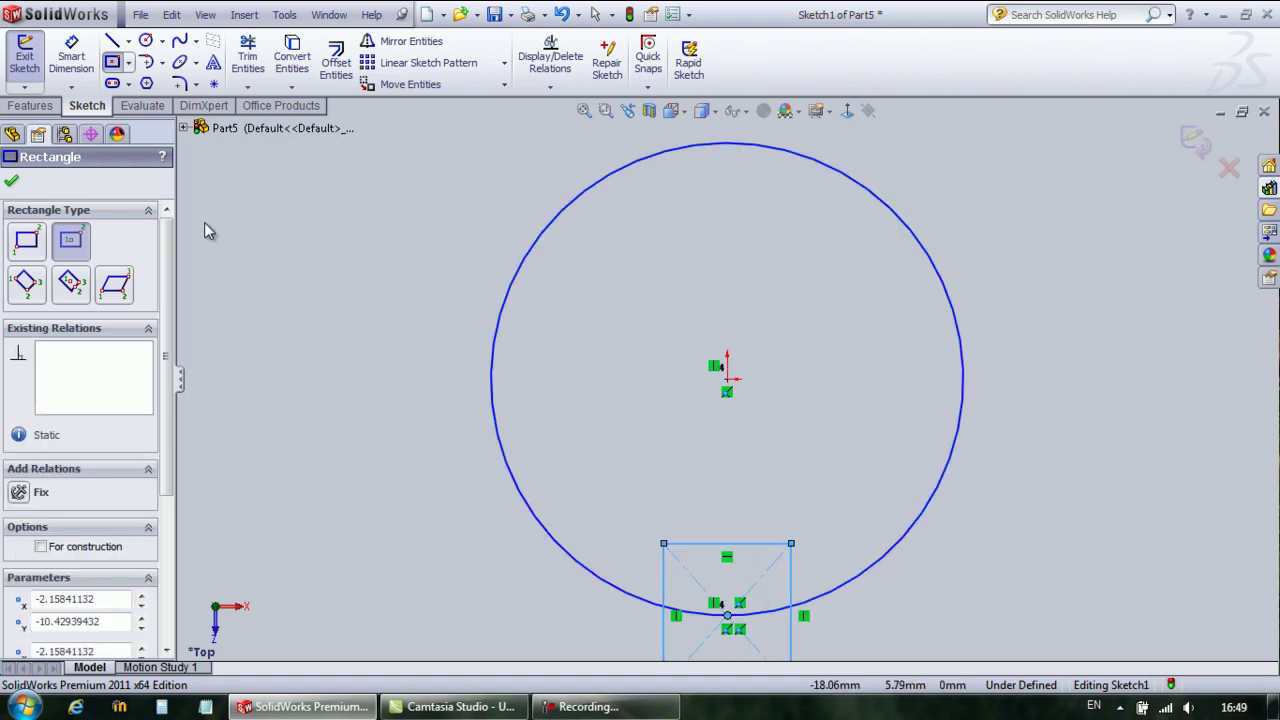
{"action": "left_click", "coordinate": [71, 55]}
{"action": "left_click", "coordinate": [742, 544]}
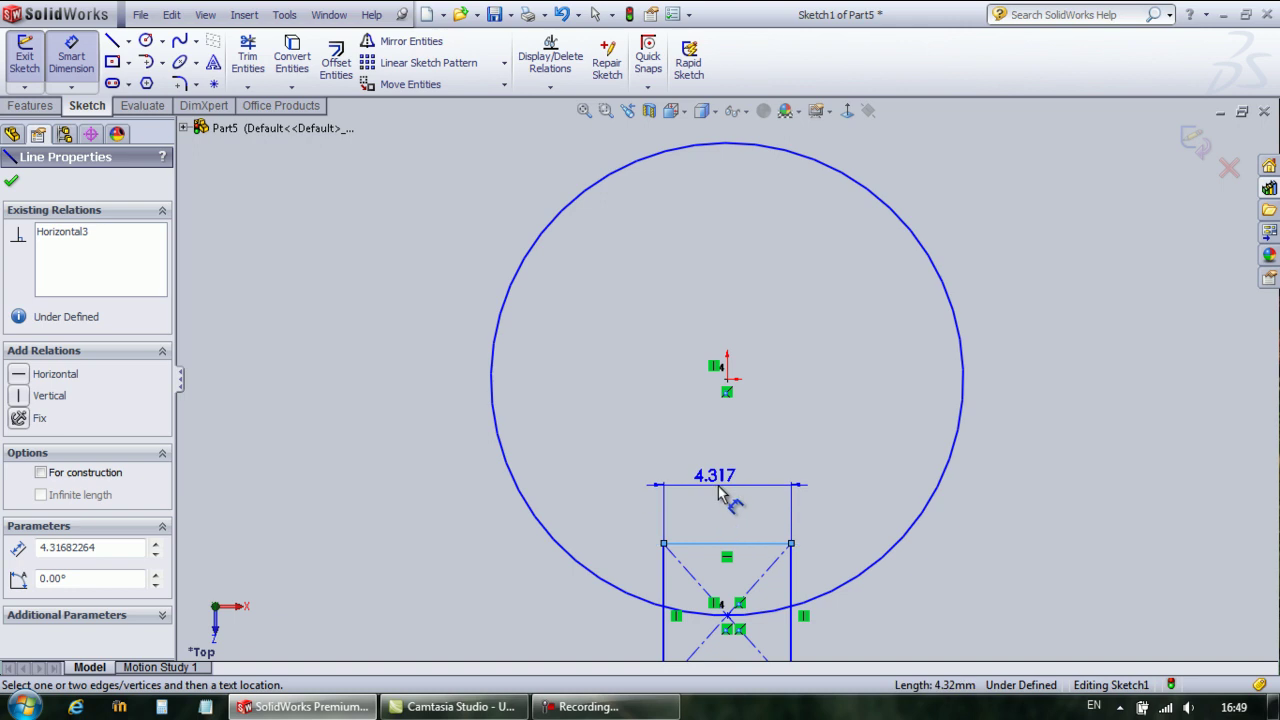
{"action": "left_click", "coordinate": [726, 495]}
{"action": "type", "text": "5"}
{"action": "key", "text": "Return"}
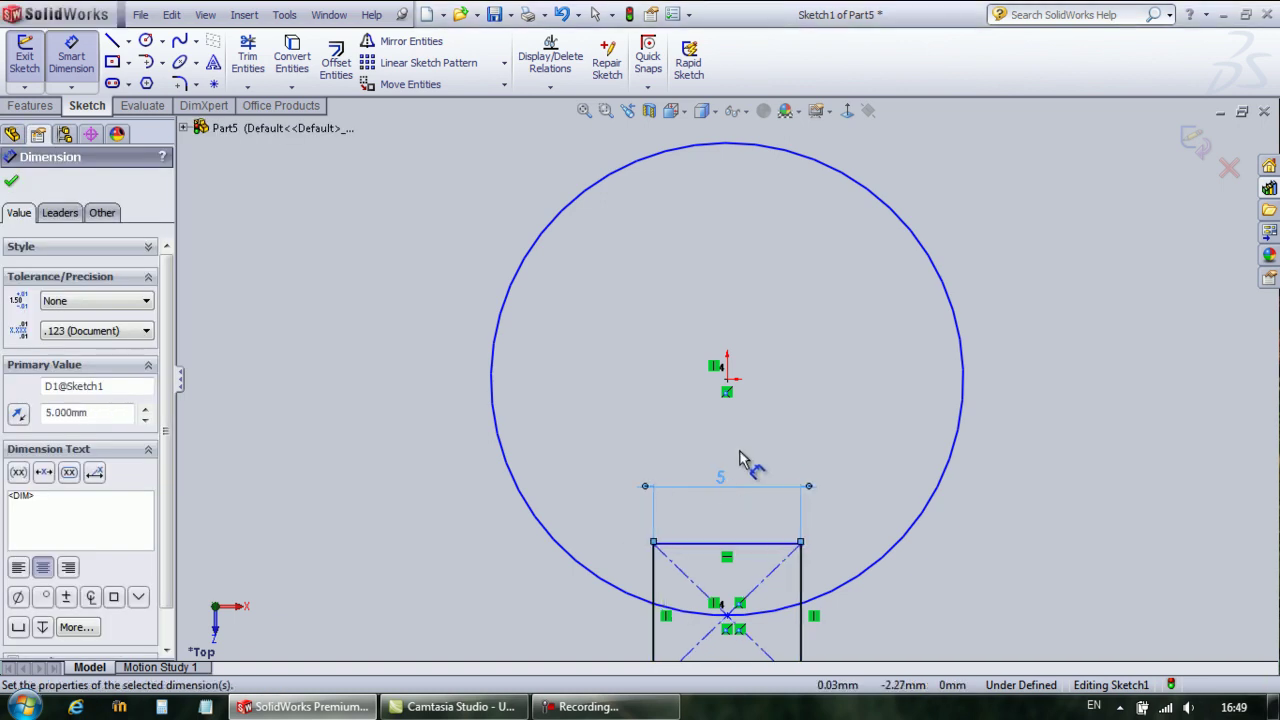
{"action": "left_click", "coordinate": [245, 47]}
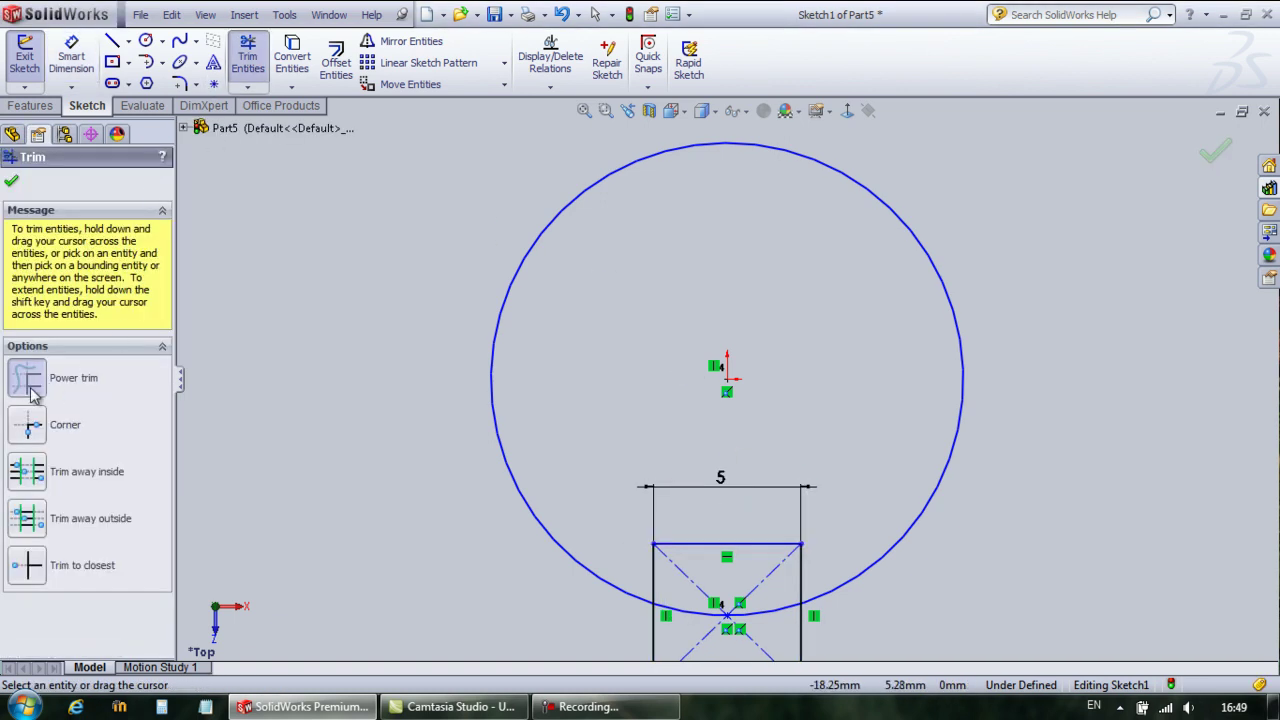
Trim away the rectangle and the circle's bottom arc inside it
{"action": "scroll", "coordinate": [640, 175], "scroll_direction": "up", "scroll_amount": 1}
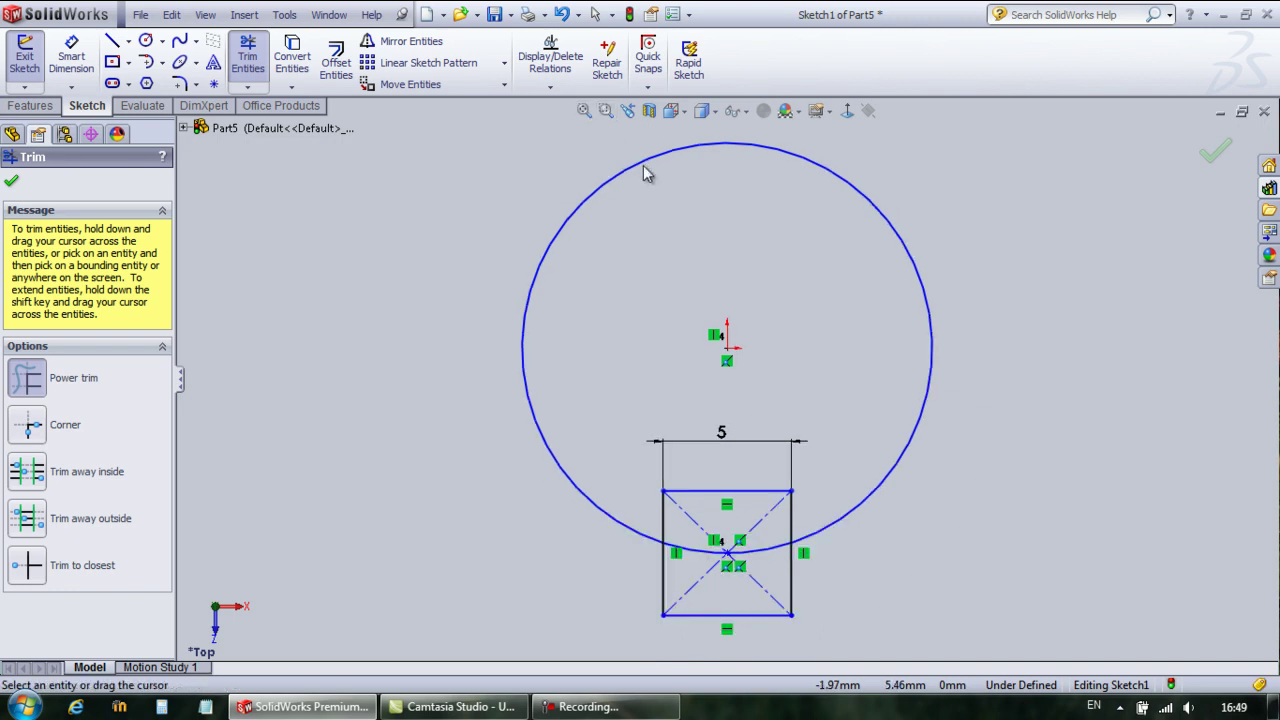
{"action": "mouse_move", "coordinate": [744, 461]}
{"action": "left_mouse_down"}
{"action": "mouse_move", "coordinate": [752, 512]}
{"action": "mouse_move", "coordinate": [663, 516]}
{"action": "left_mouse_up"}
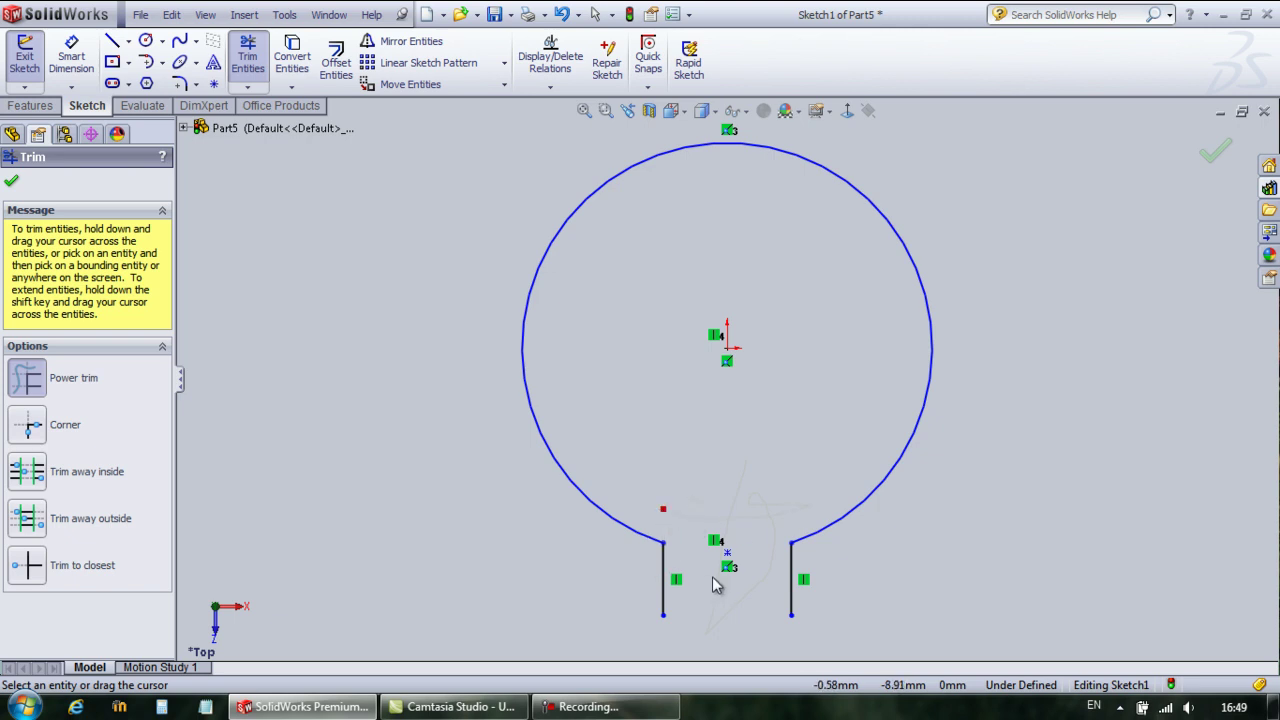
{"action": "left_click_drag", "start_coordinate": [773, 580], "coordinate": [857, 591]}
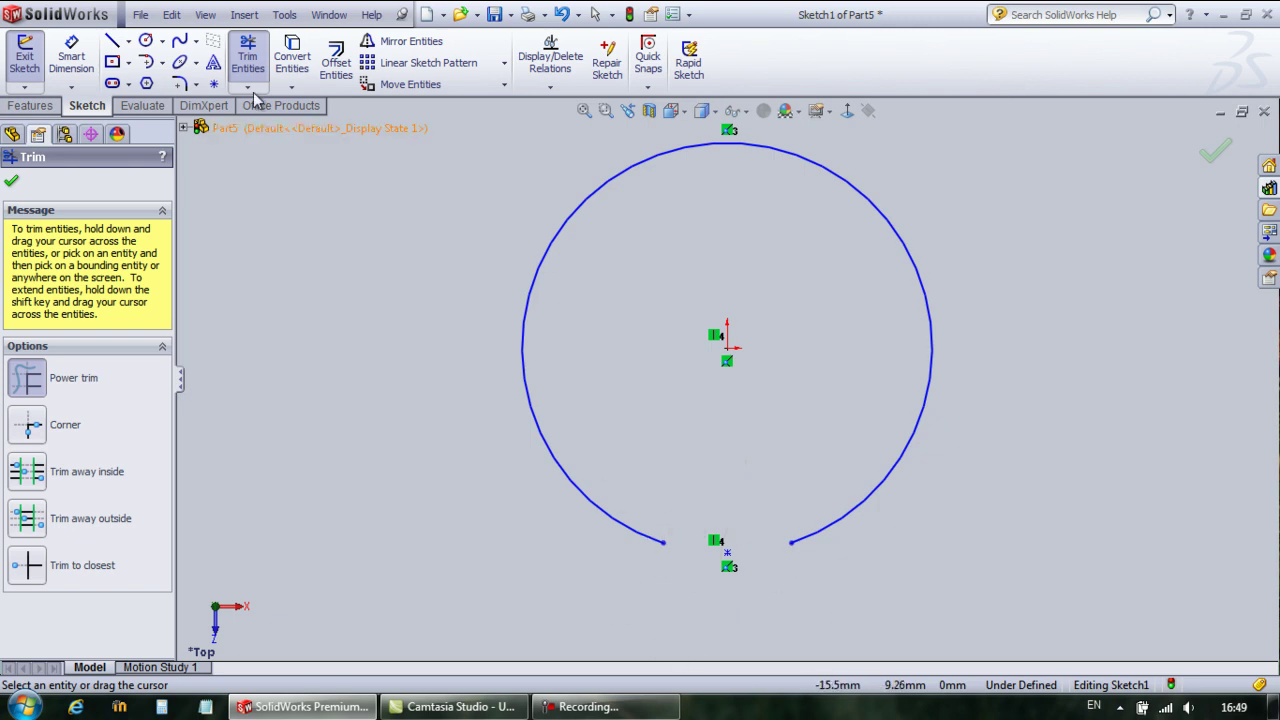
{"action": "left_click", "coordinate": [11, 181]}
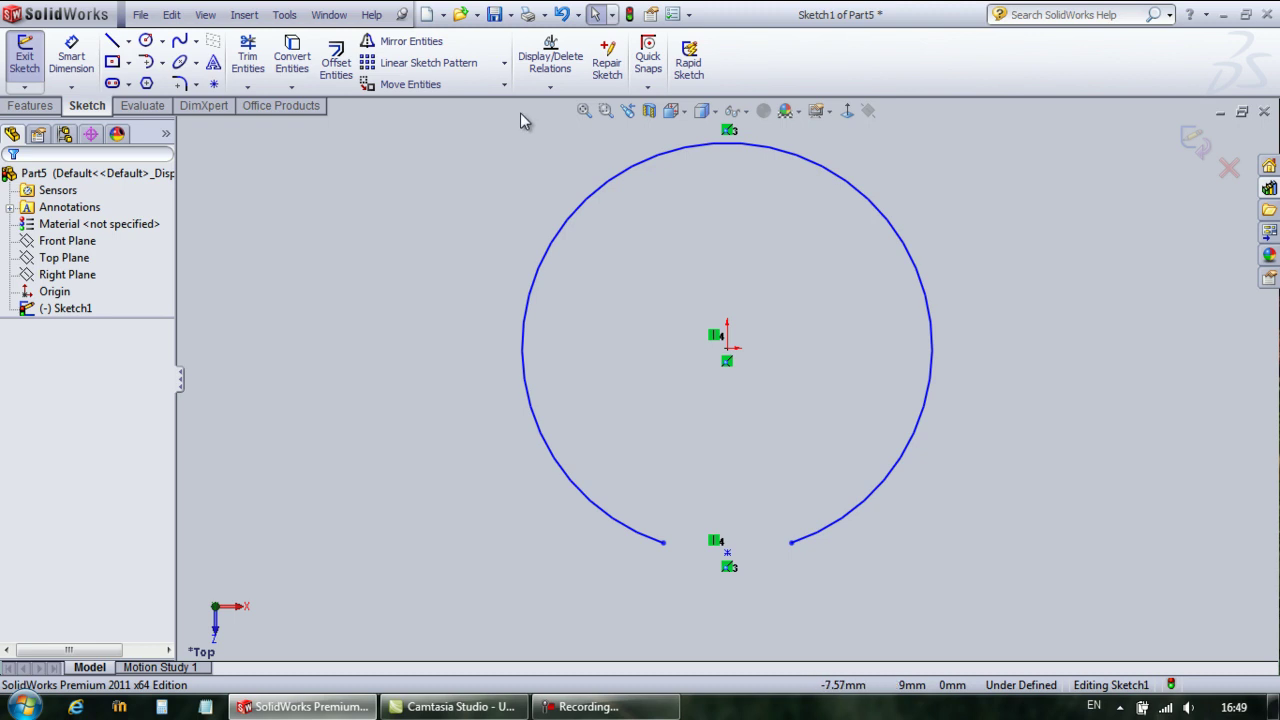
Dimension the remaining open arc's radius as R8
{"action": "left_click", "coordinate": [71, 55]}
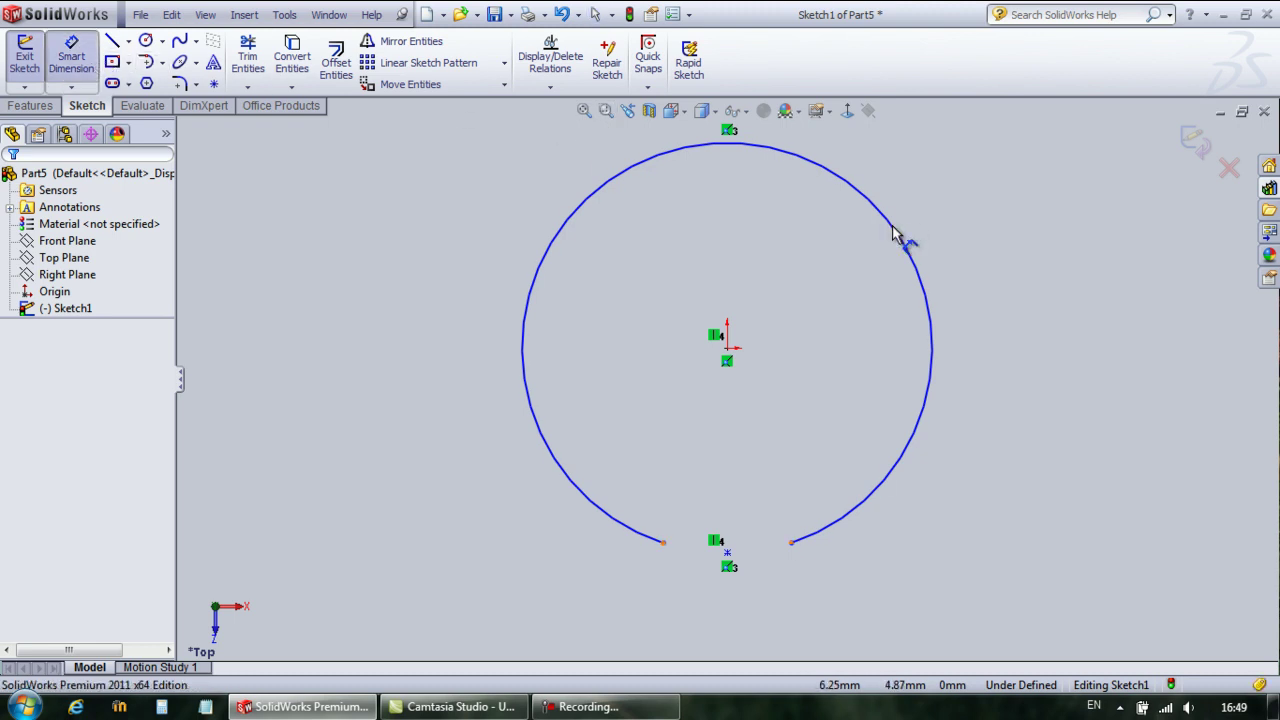
{"action": "left_click", "coordinate": [905, 236]}
{"action": "left_click", "coordinate": [1060, 250]}
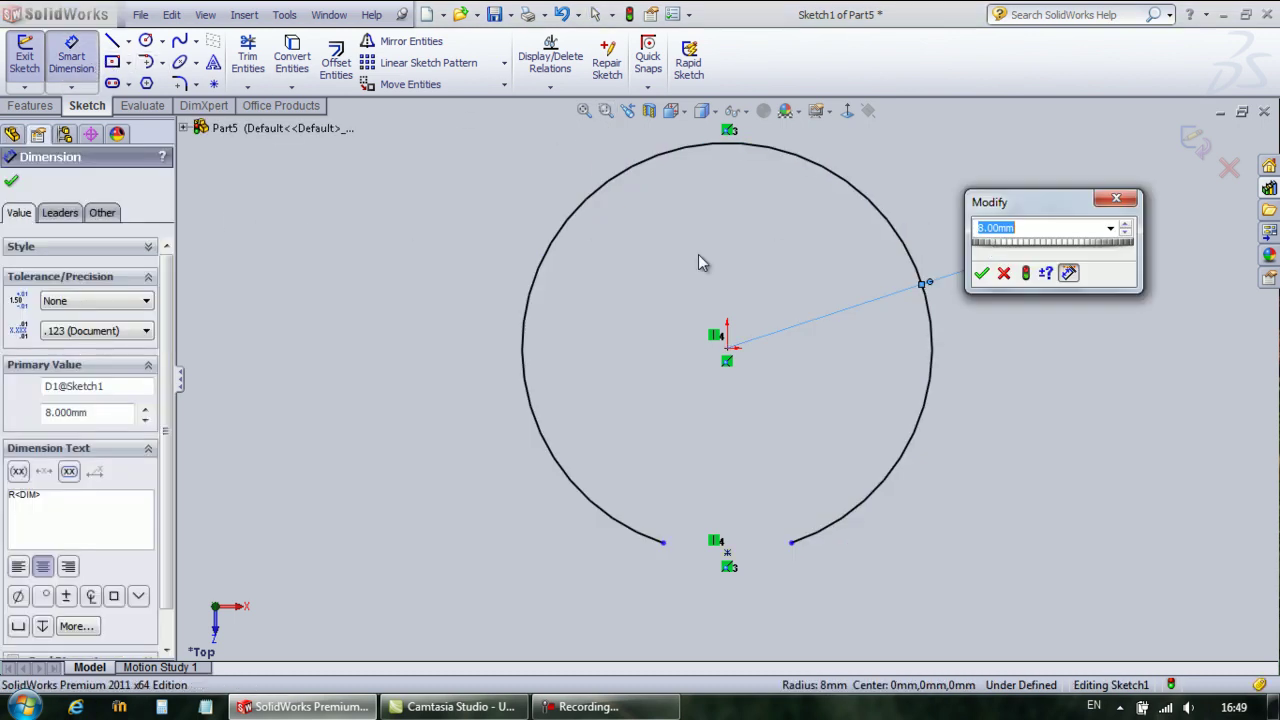
{"action": "left_click", "coordinate": [997, 283]}
{"action": "left_click", "coordinate": [30, 105]}
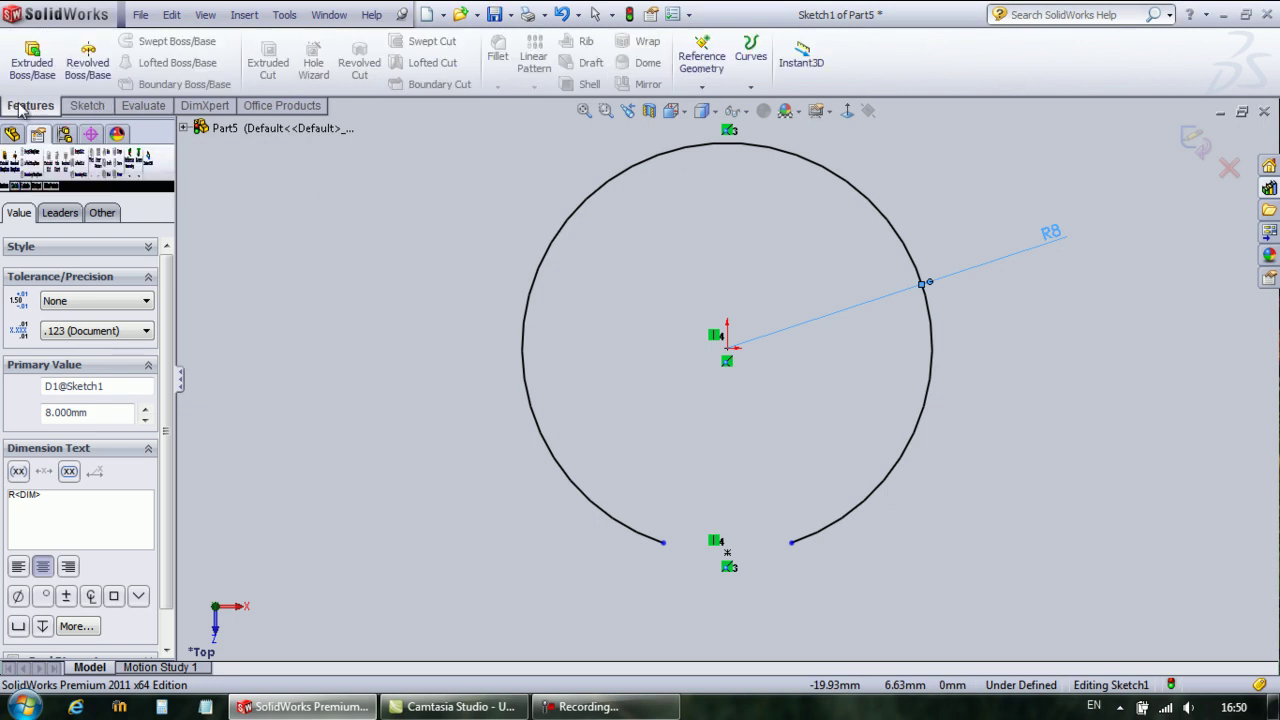
Extrude the open arc as a thin feature with a 1 mm wall, 14 mm deep
{"action": "left_click", "coordinate": [33, 62]}
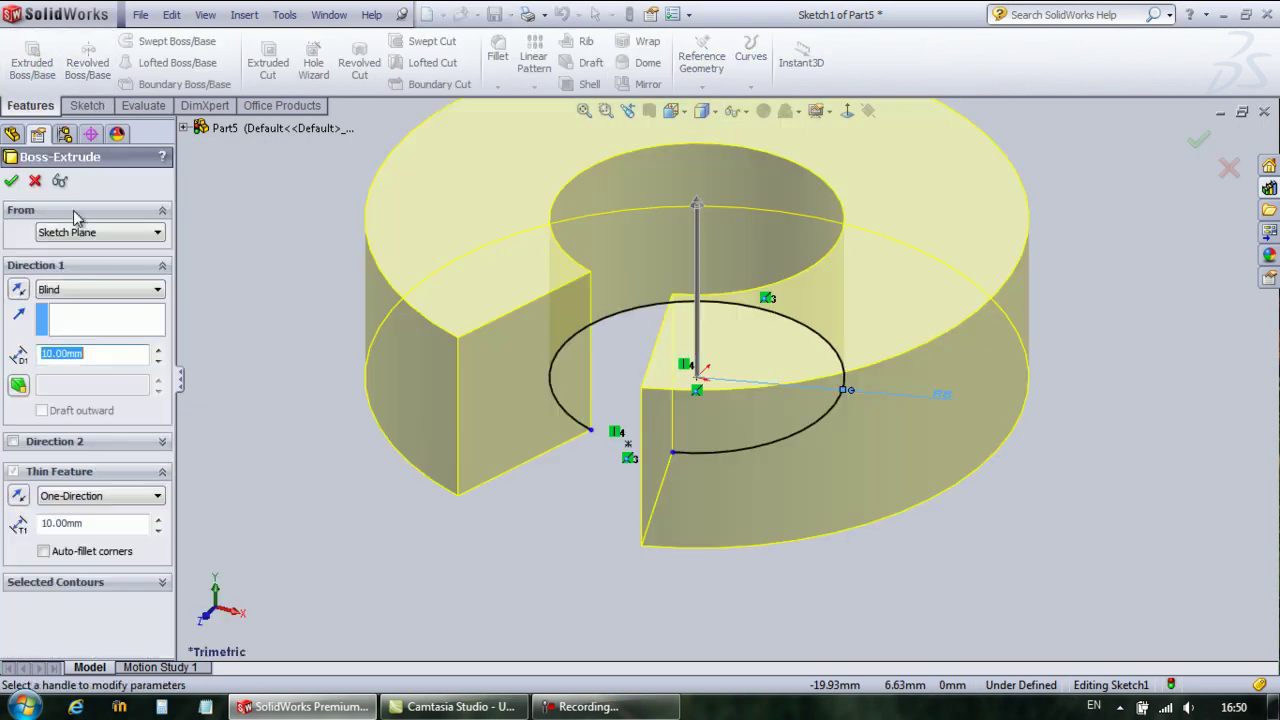
{"action": "left_click", "coordinate": [95, 528]}
{"action": "type", "text": "1"}
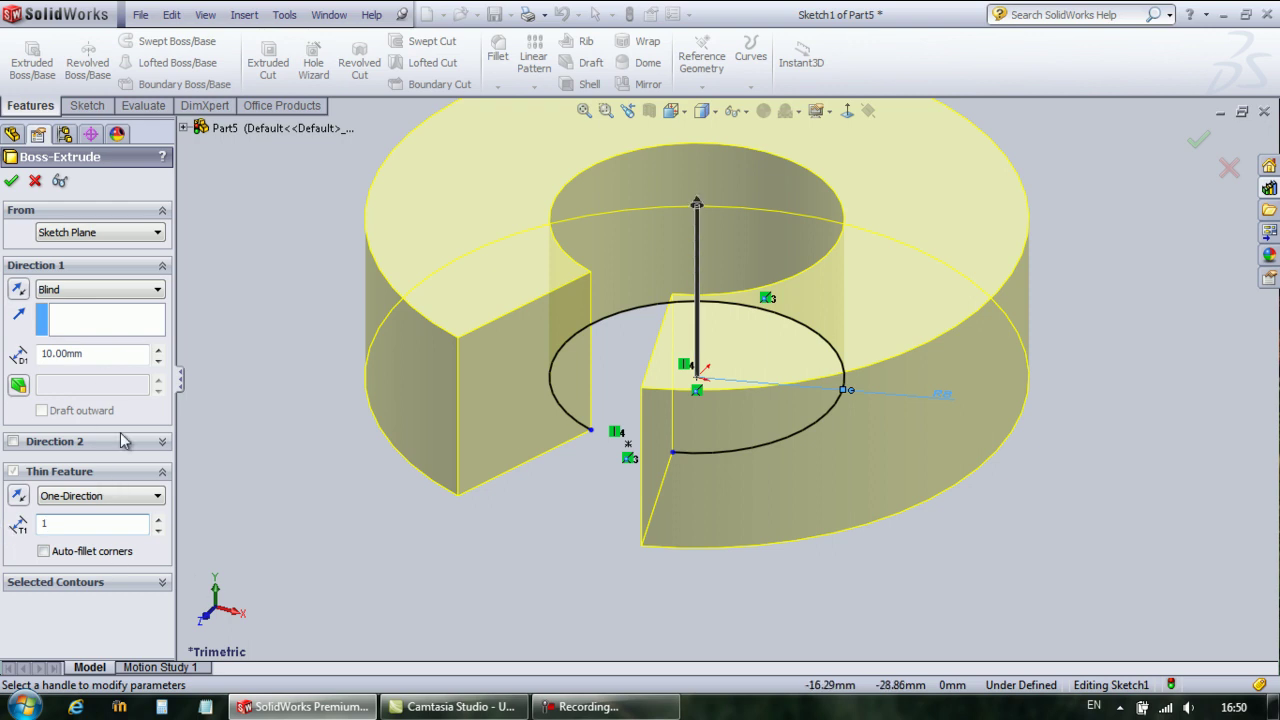
{"action": "left_click", "coordinate": [93, 355]}
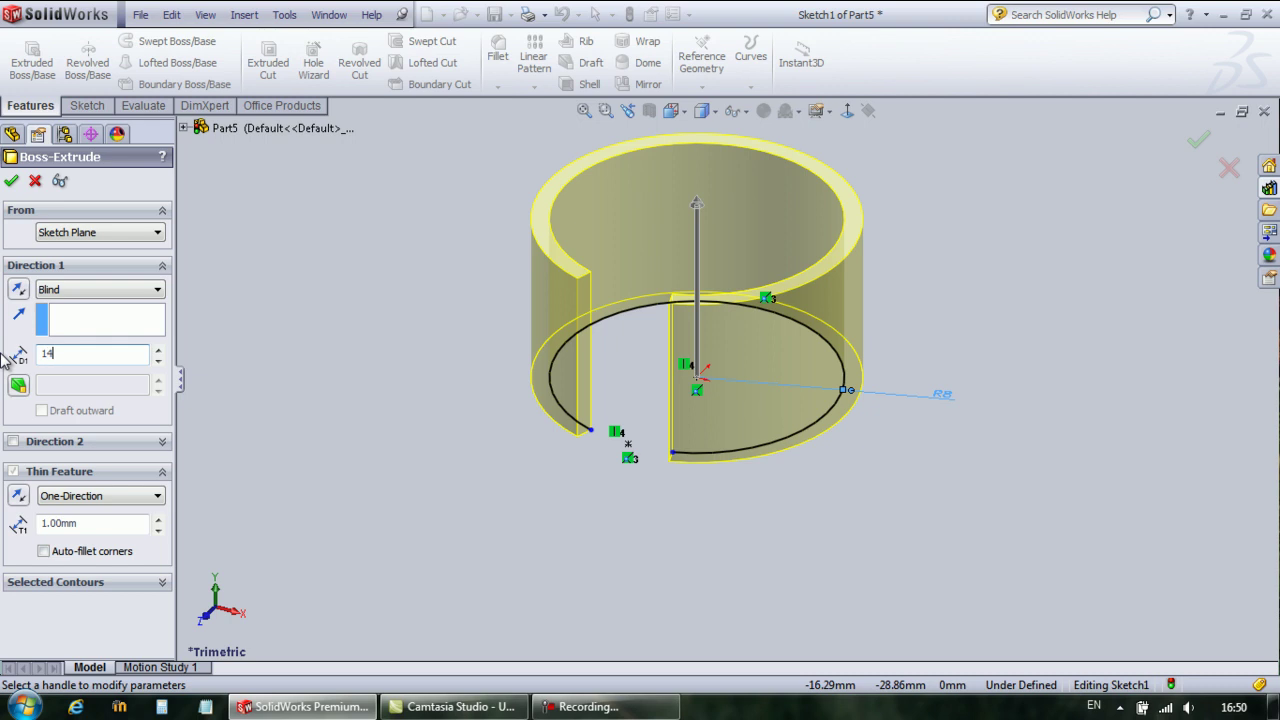
{"action": "key", "text": "Return"}
{"action": "left_click", "coordinate": [11, 182]}
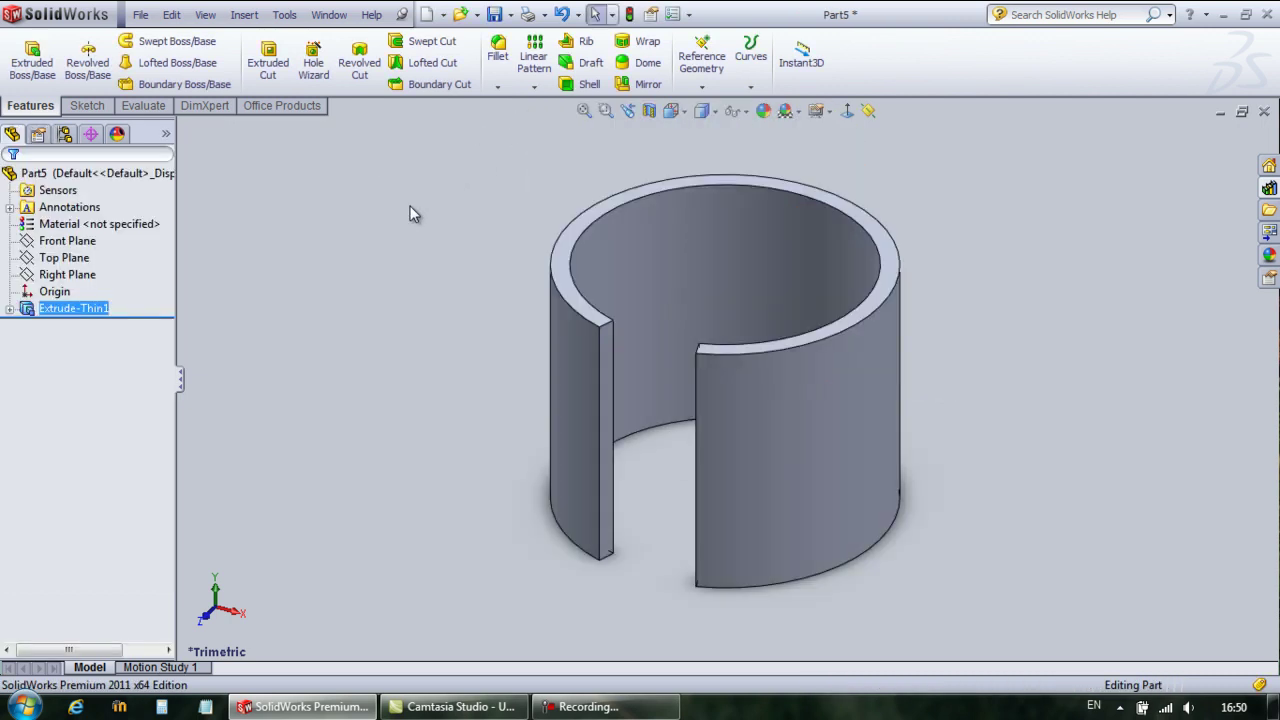
Start a sketch on the ring's top face, view it normal, and convert its edges
{"action": "left_click", "coordinate": [581, 220]}
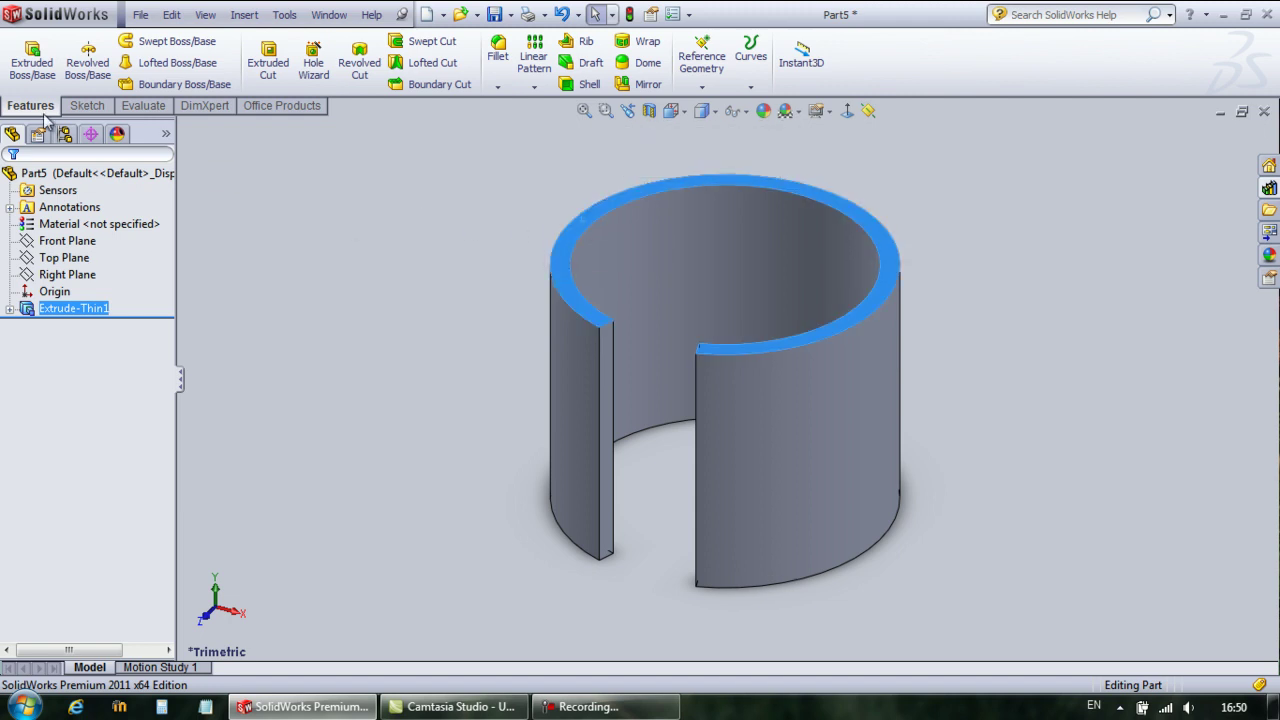
{"action": "left_click", "coordinate": [86, 105]}
{"action": "left_click", "coordinate": [24, 55]}
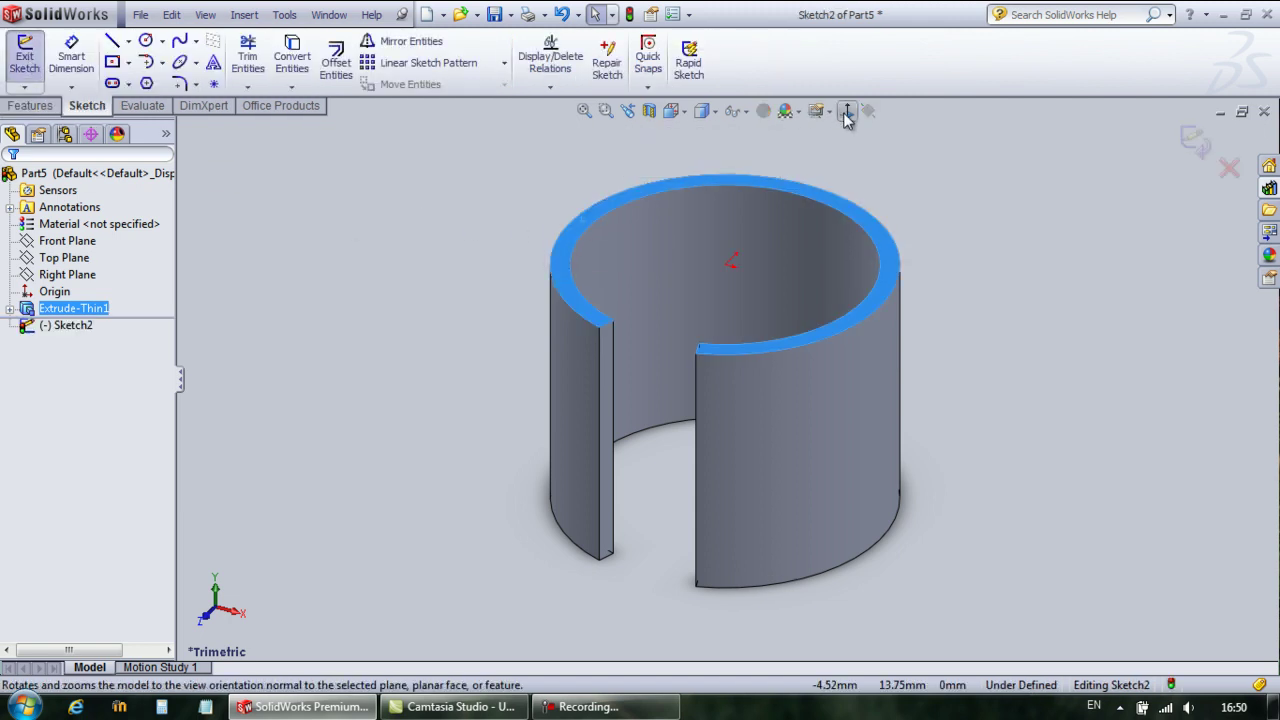
{"action": "left_click", "coordinate": [847, 110]}
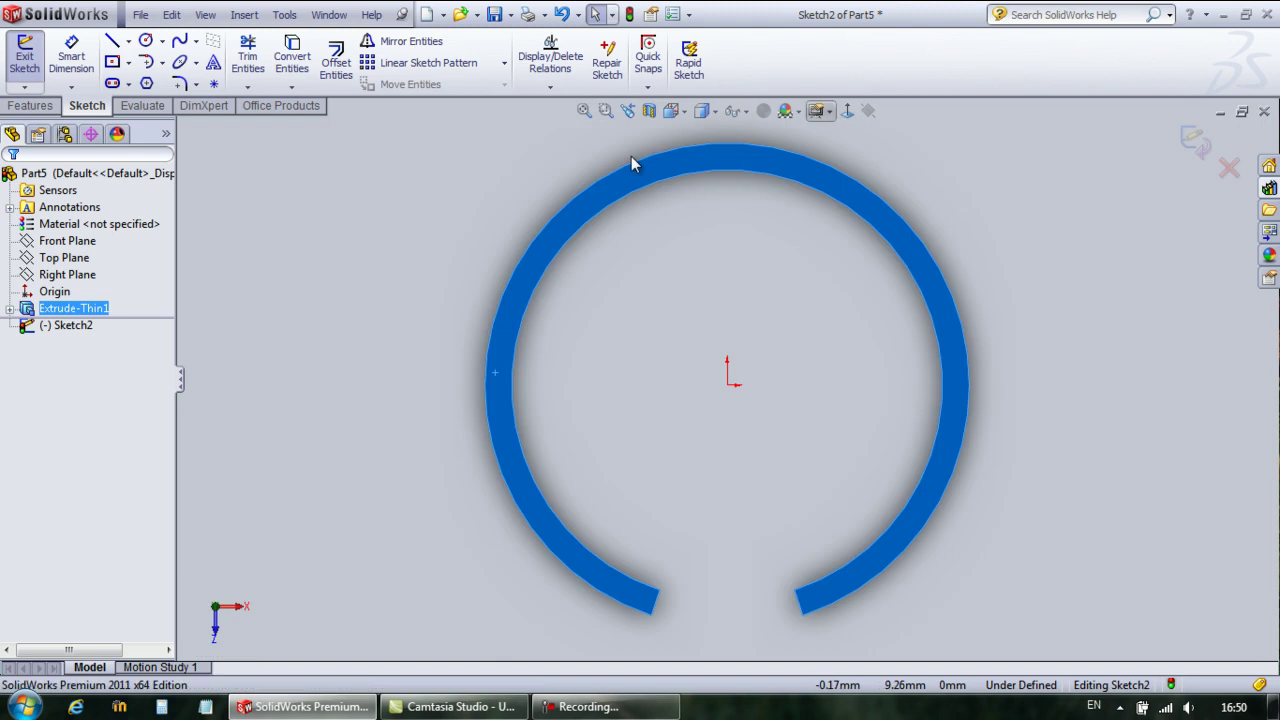
{"action": "left_click", "coordinate": [309, 68]}
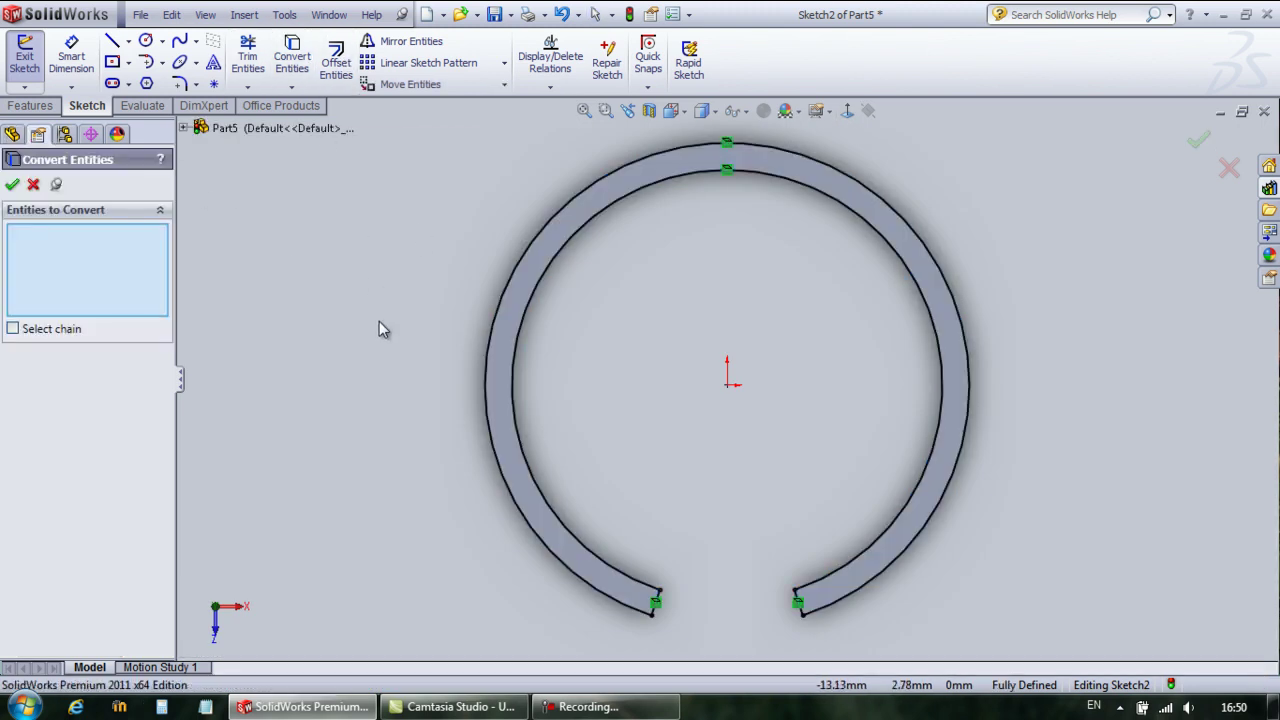
Draw three lines forming a rectangular lug below the gap's left end
{"action": "left_click", "coordinate": [112, 41]}
{"action": "scroll", "coordinate": [700, 335], "scroll_direction": "down", "scroll_amount": 3}
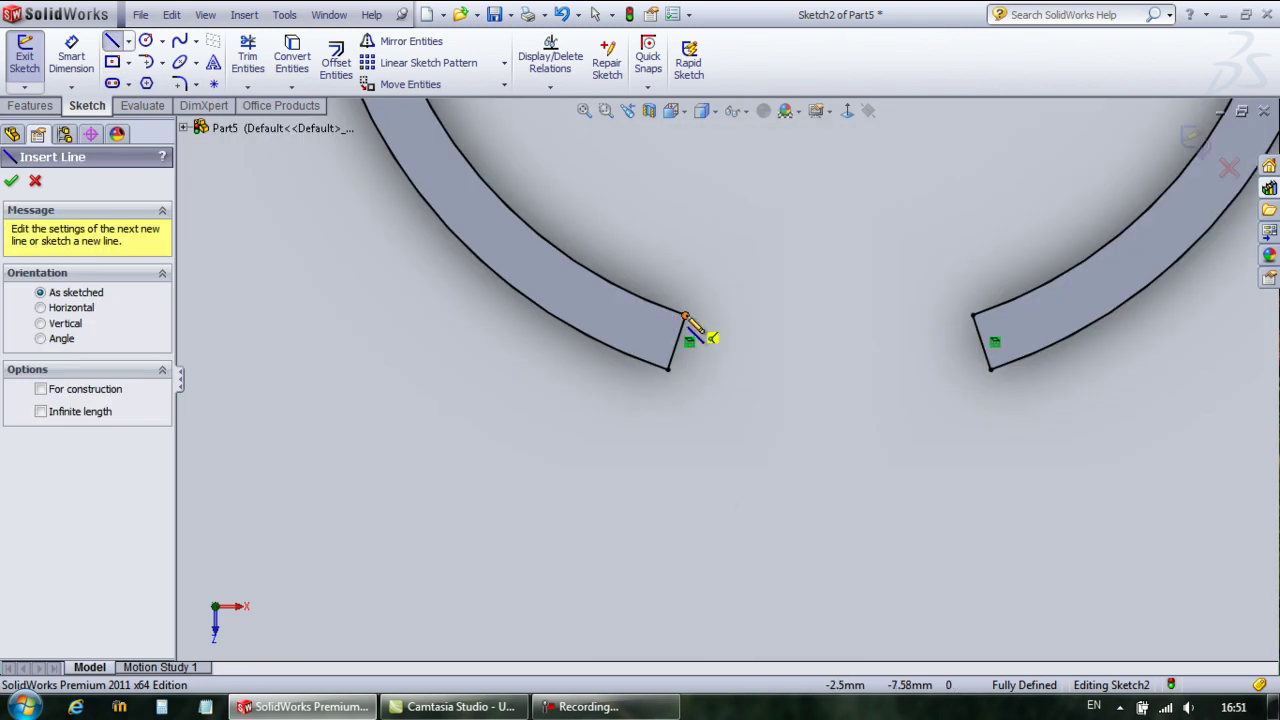
{"action": "left_click", "coordinate": [685, 316]}
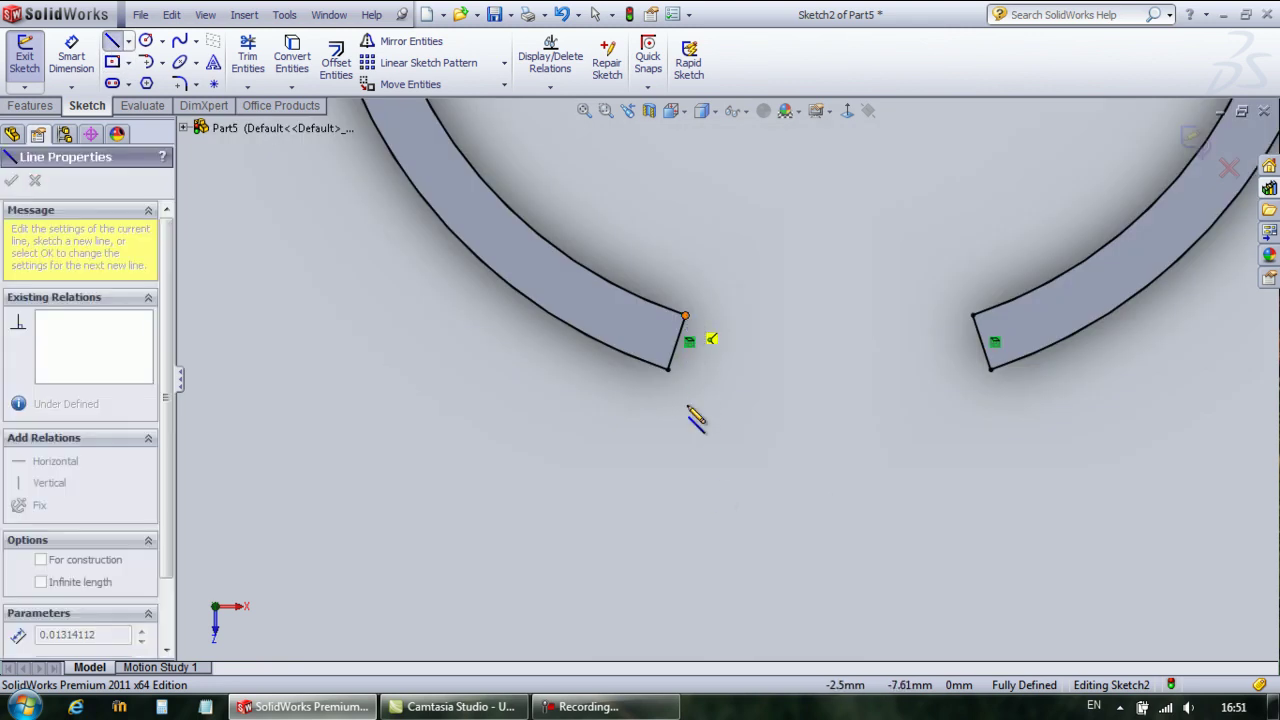
{"action": "left_click", "coordinate": [686, 656]}
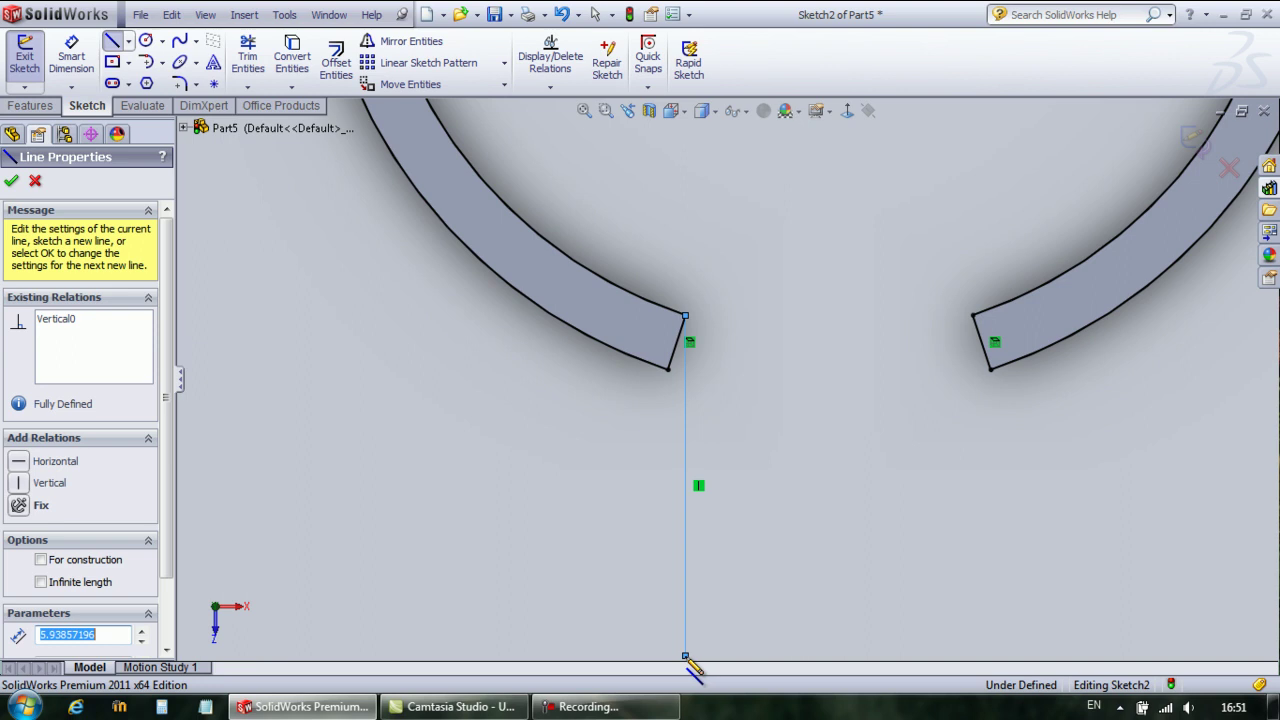
{"action": "left_click", "coordinate": [524, 656]}
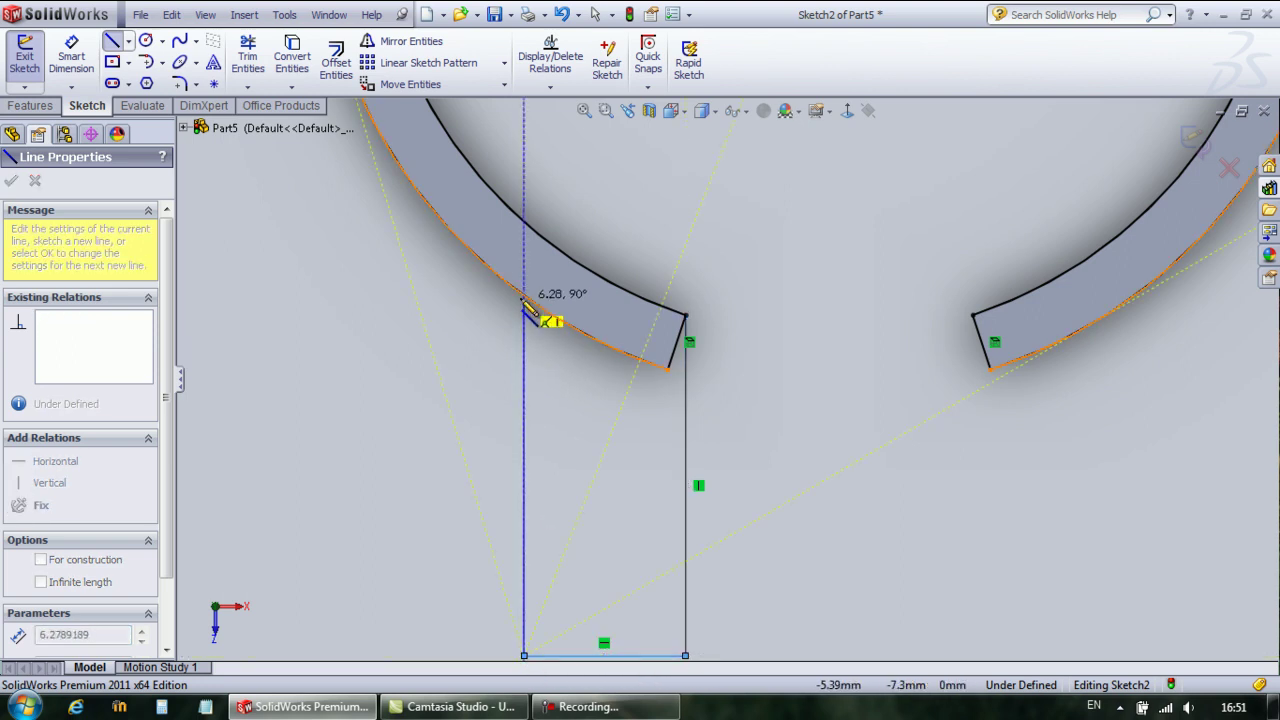
{"action": "double_click", "coordinate": [524, 295]}
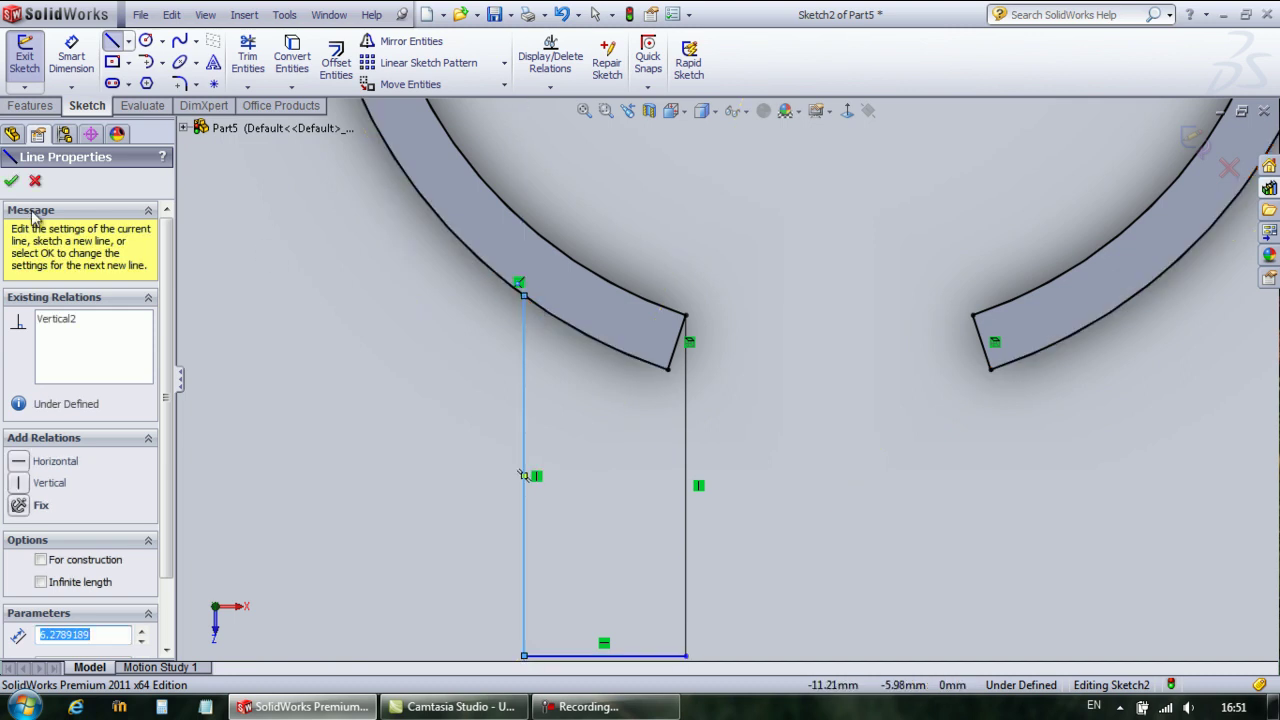
{"action": "left_click", "coordinate": [12, 182]}
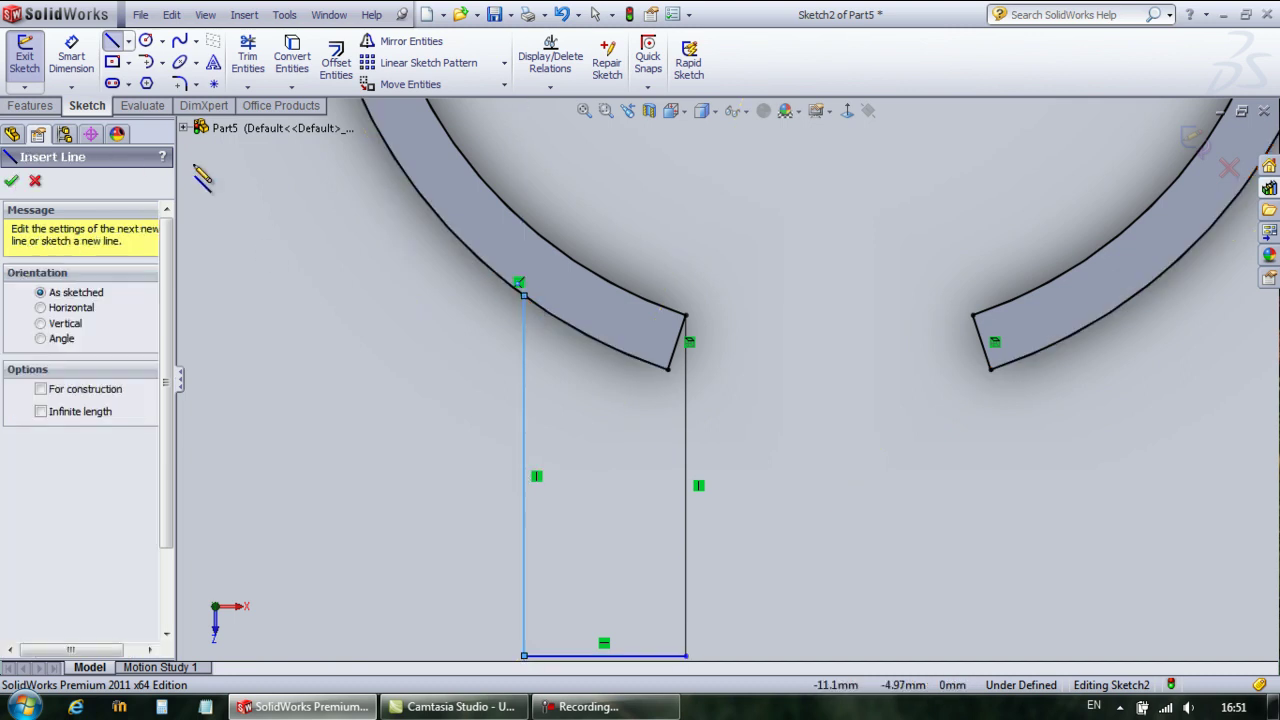
Trim to closest the arc piece inside the lug corner
{"action": "left_click", "coordinate": [262, 52]}
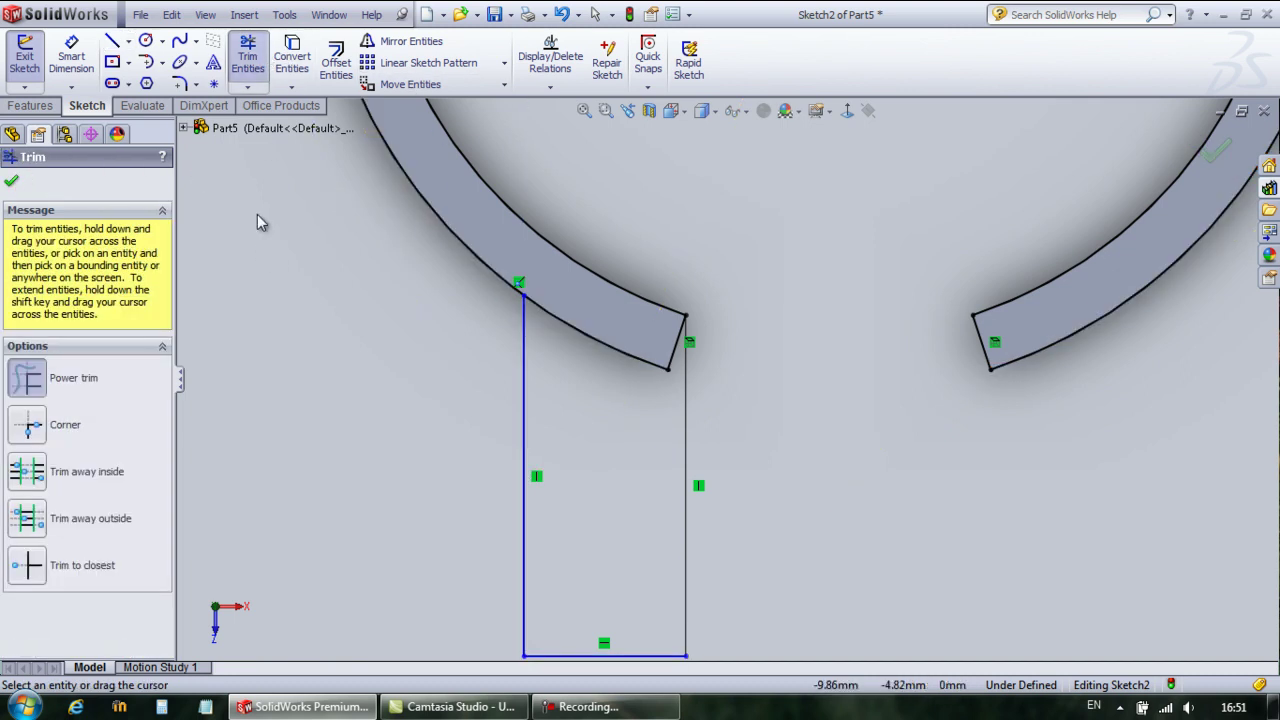
{"action": "left_click", "coordinate": [30, 568]}
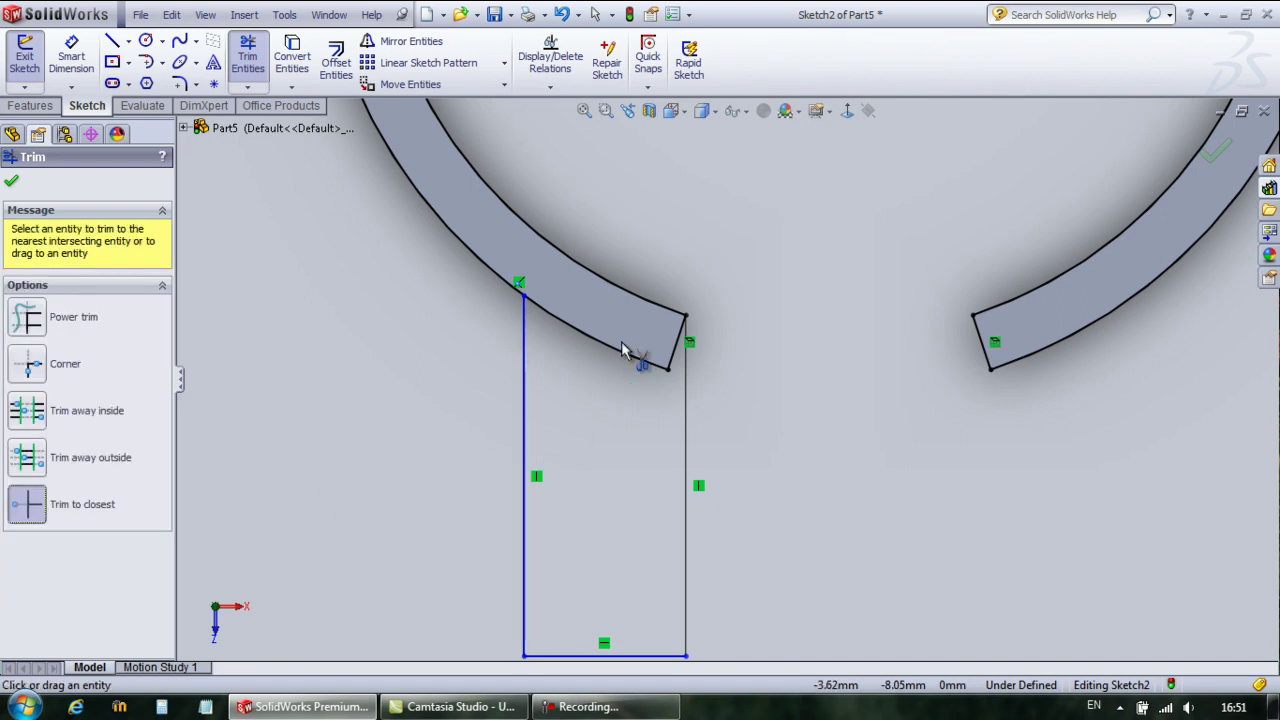
{"action": "left_click", "coordinate": [689, 366]}
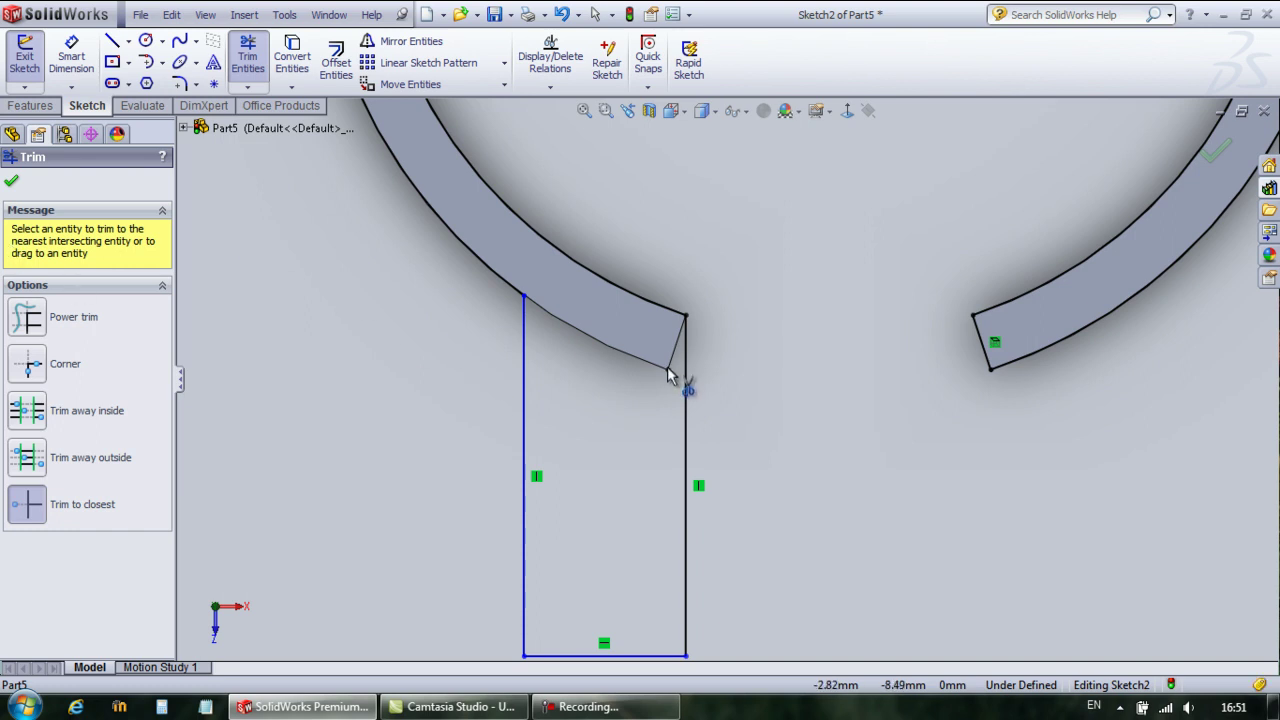
{"action": "left_click", "coordinate": [11, 181]}
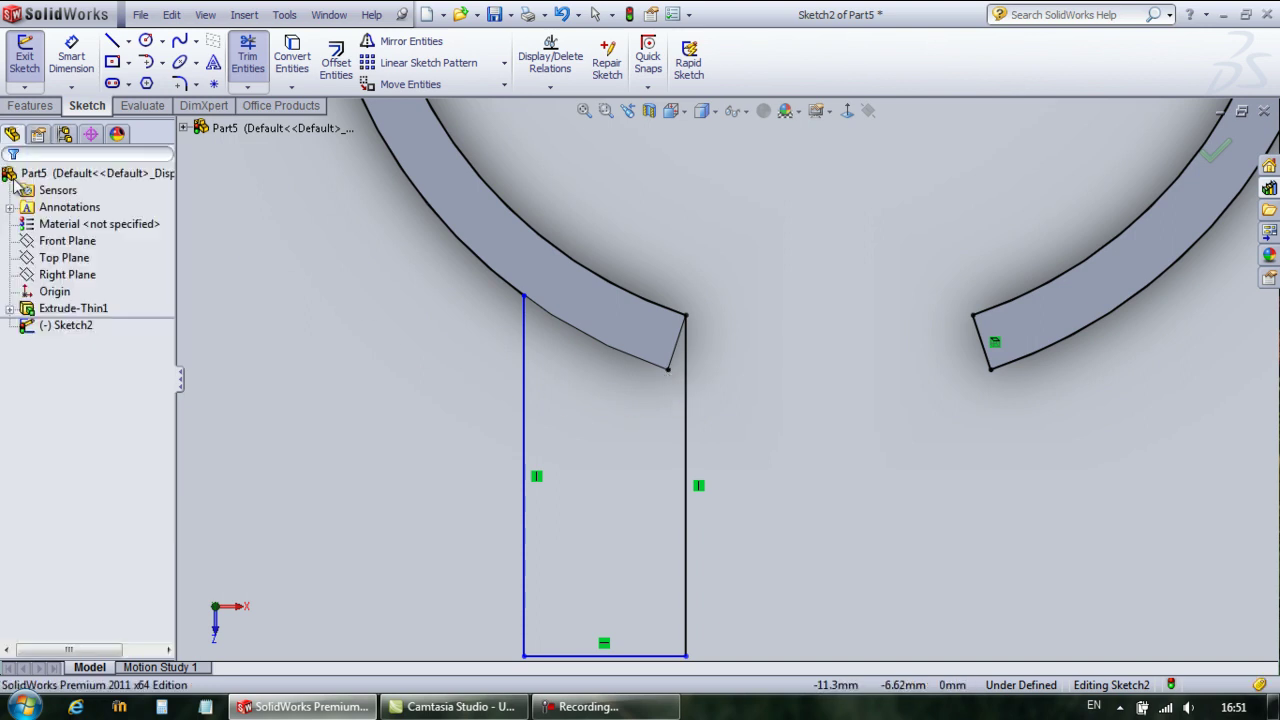
Draw a vertical centerline through the origin and down through the ring's gap
{"action": "left_click", "coordinate": [128, 41]}
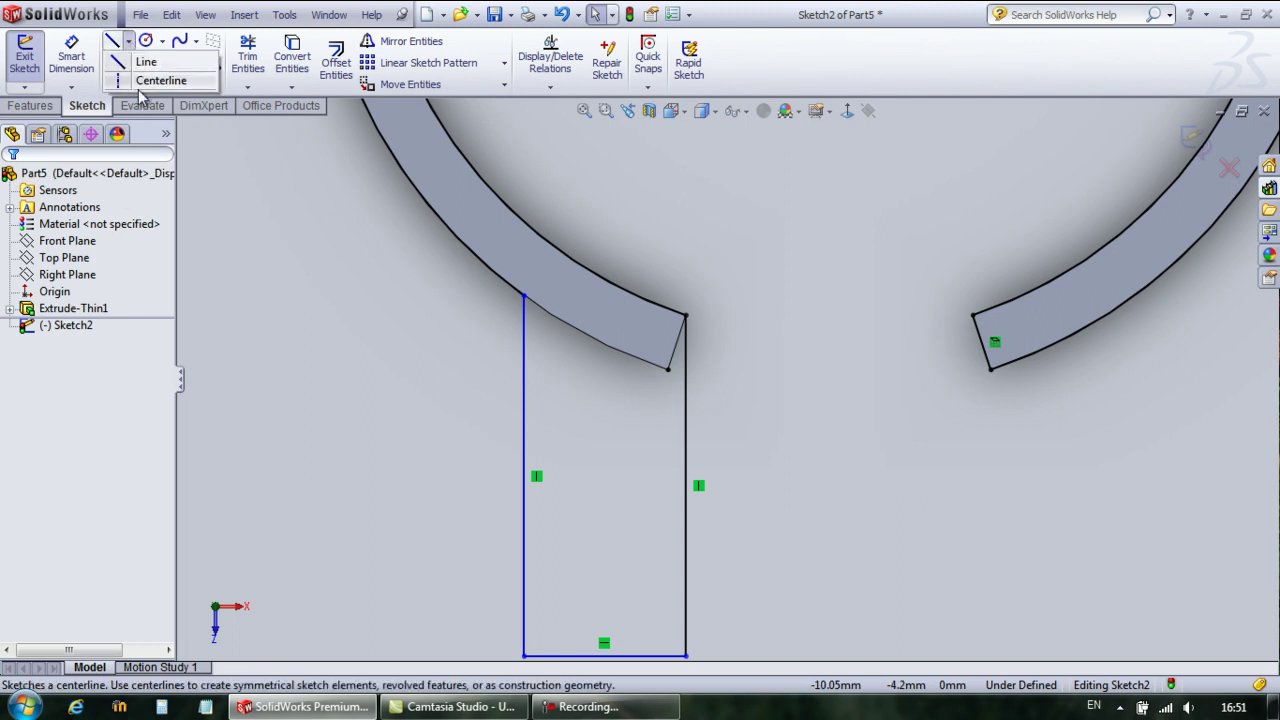
{"action": "left_click", "coordinate": [150, 84]}
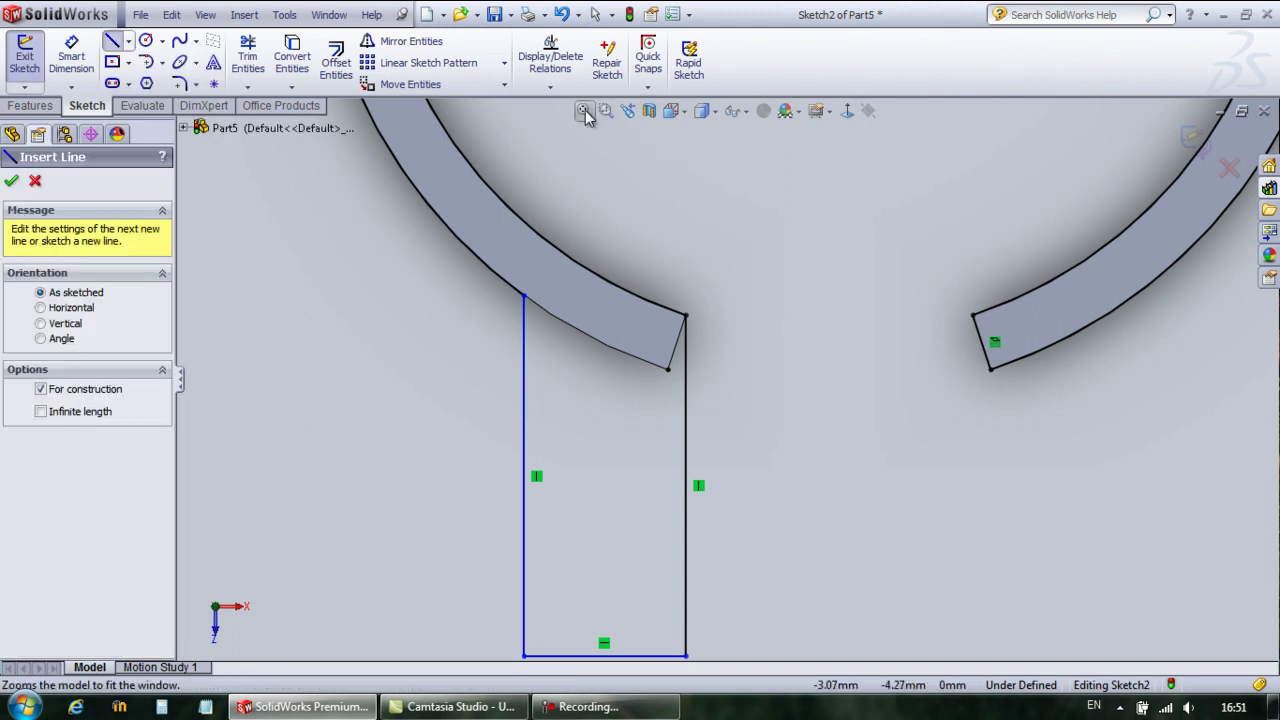
{"action": "left_click", "coordinate": [585, 112]}
{"action": "left_click", "coordinate": [727, 276]}
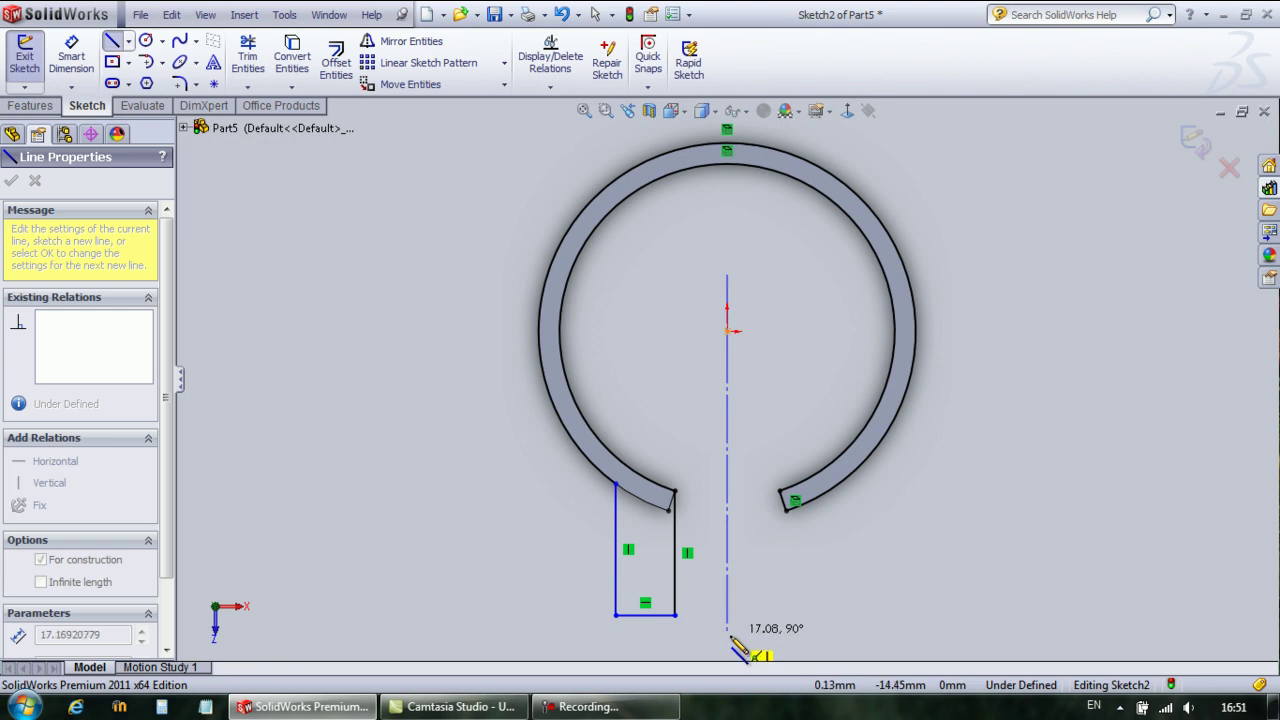
{"action": "double_click", "coordinate": [727, 643]}
{"action": "left_click", "coordinate": [11, 180]}
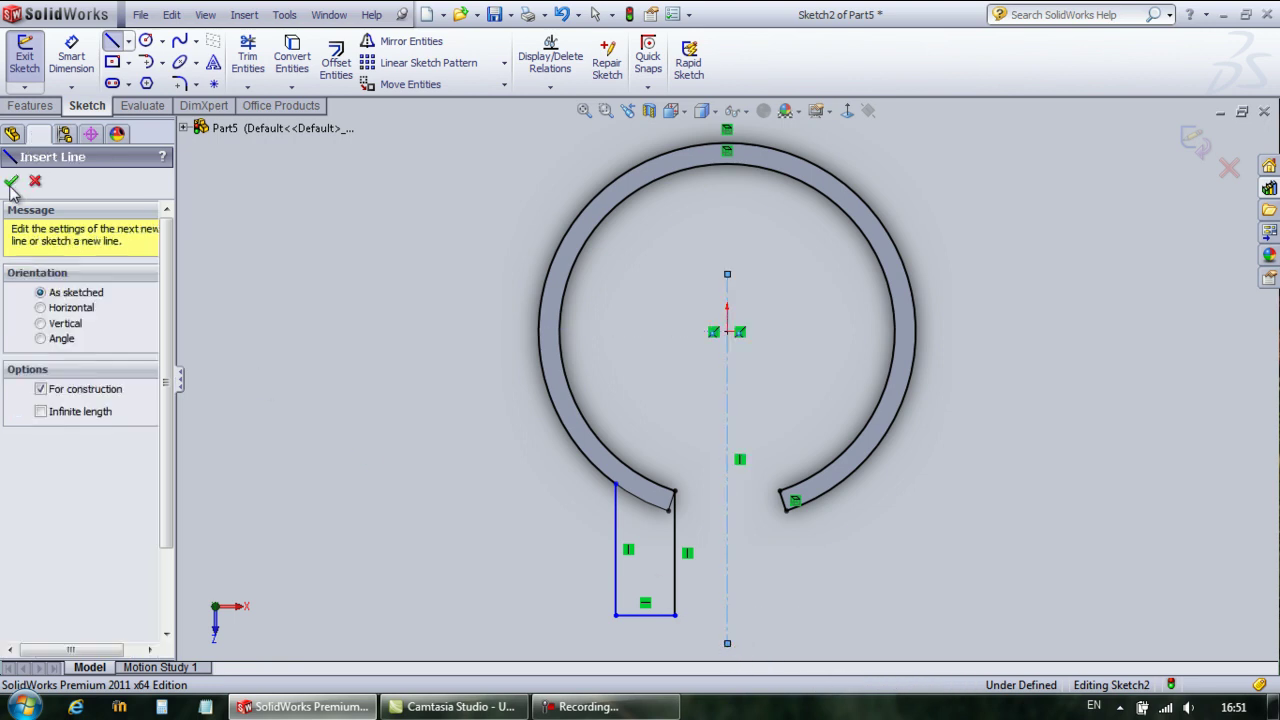
Delete a stray horizontal line below the lug and box-select the three lug lines
{"action": "left_click", "coordinate": [112, 40]}
{"action": "left_click", "coordinate": [701, 628]}
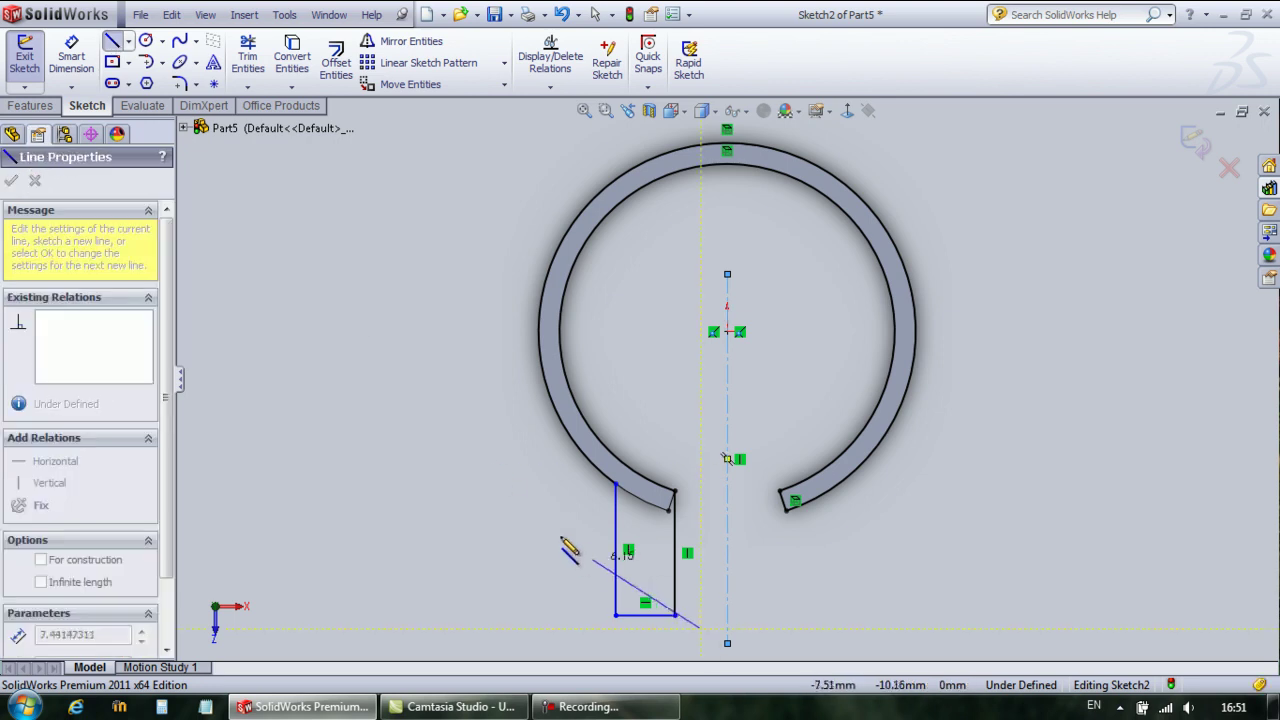
{"action": "left_click", "coordinate": [527, 629]}
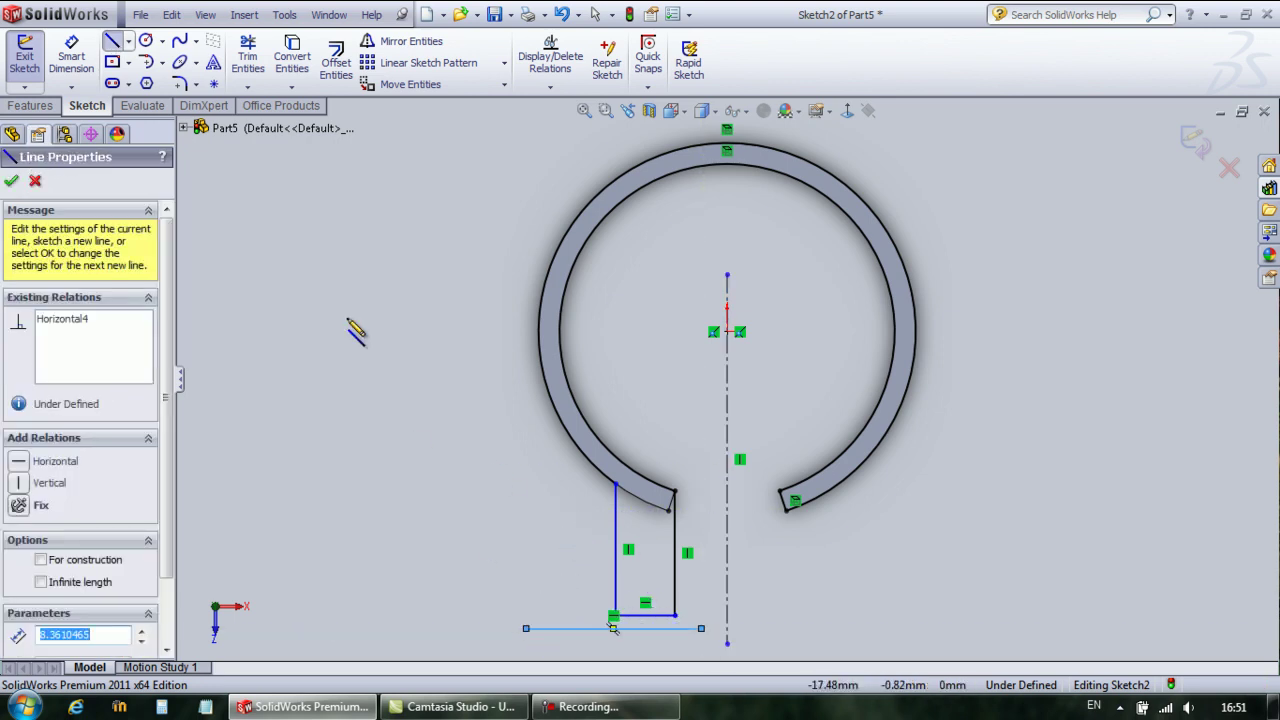
{"action": "left_click", "coordinate": [112, 40]}
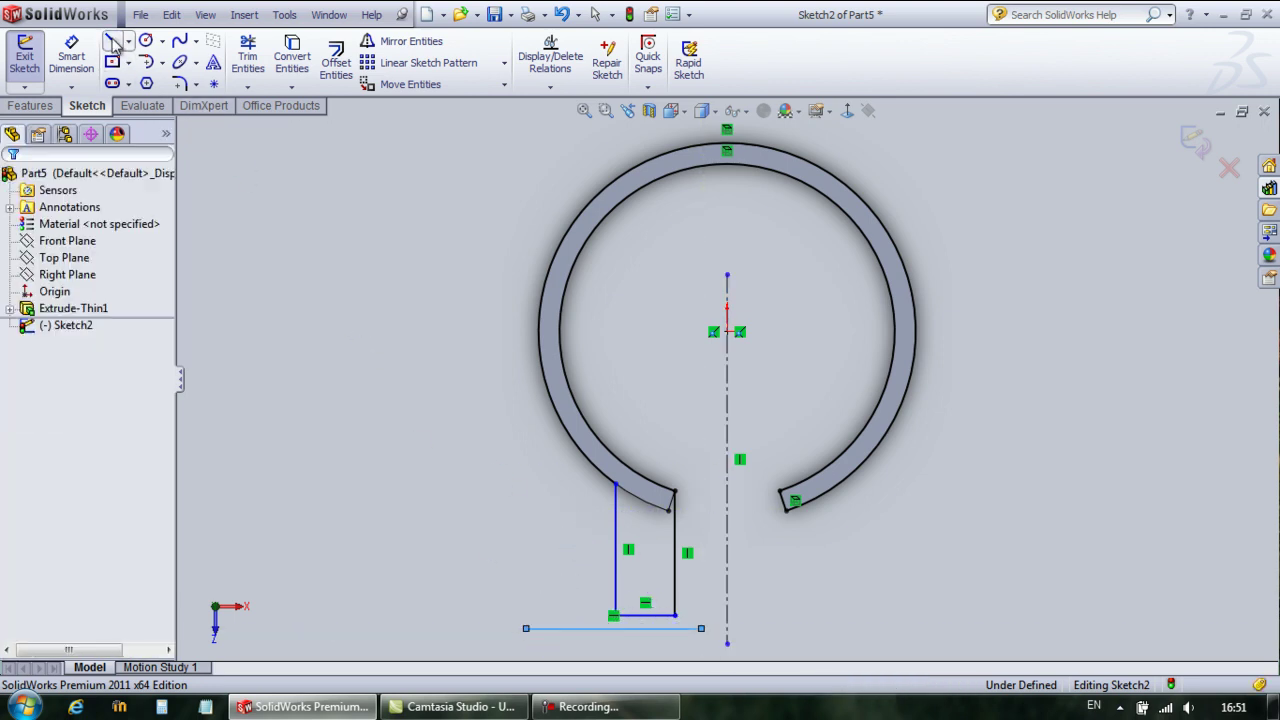
{"action": "left_click", "coordinate": [601, 628]}
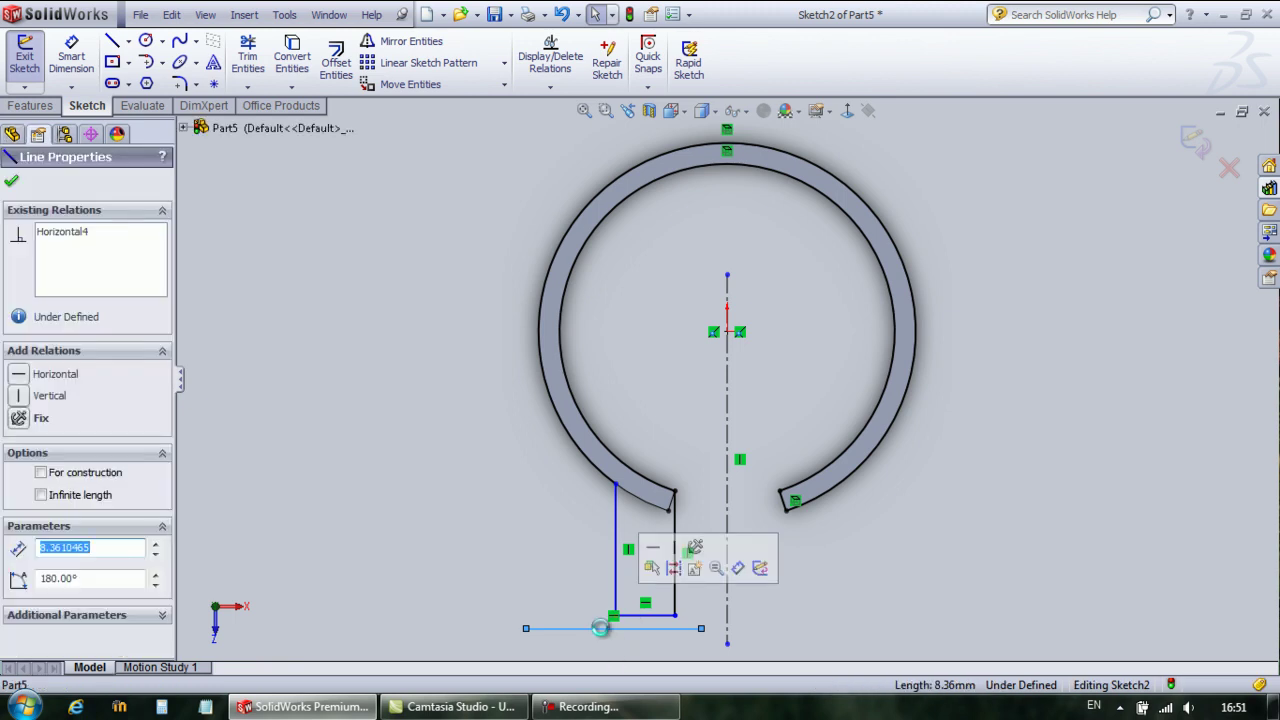
{"action": "key", "text": "Delete"}
{"action": "left_click_drag", "start_coordinate": [705, 620], "coordinate": [560, 524]}
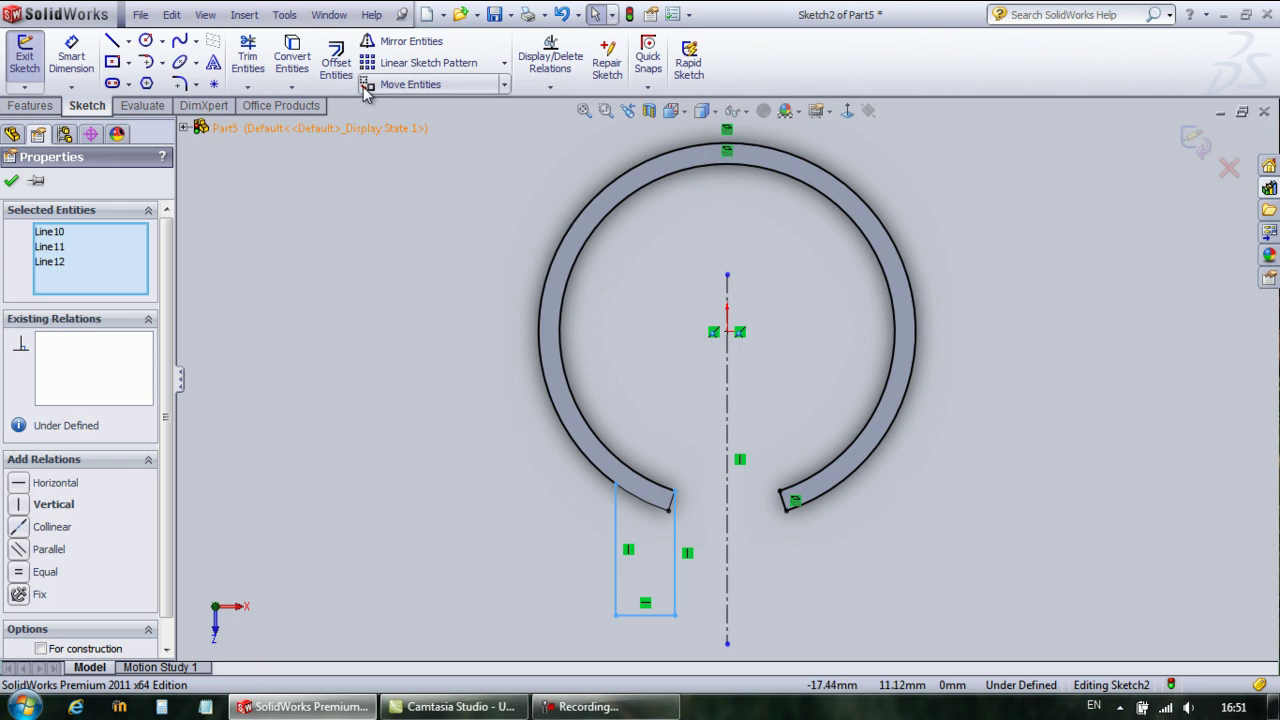
Mirror the lug lines about the centerline and trim the leftover stub at the right arc end
{"action": "left_click", "coordinate": [398, 41]}
{"action": "left_click", "coordinate": [99, 426]}
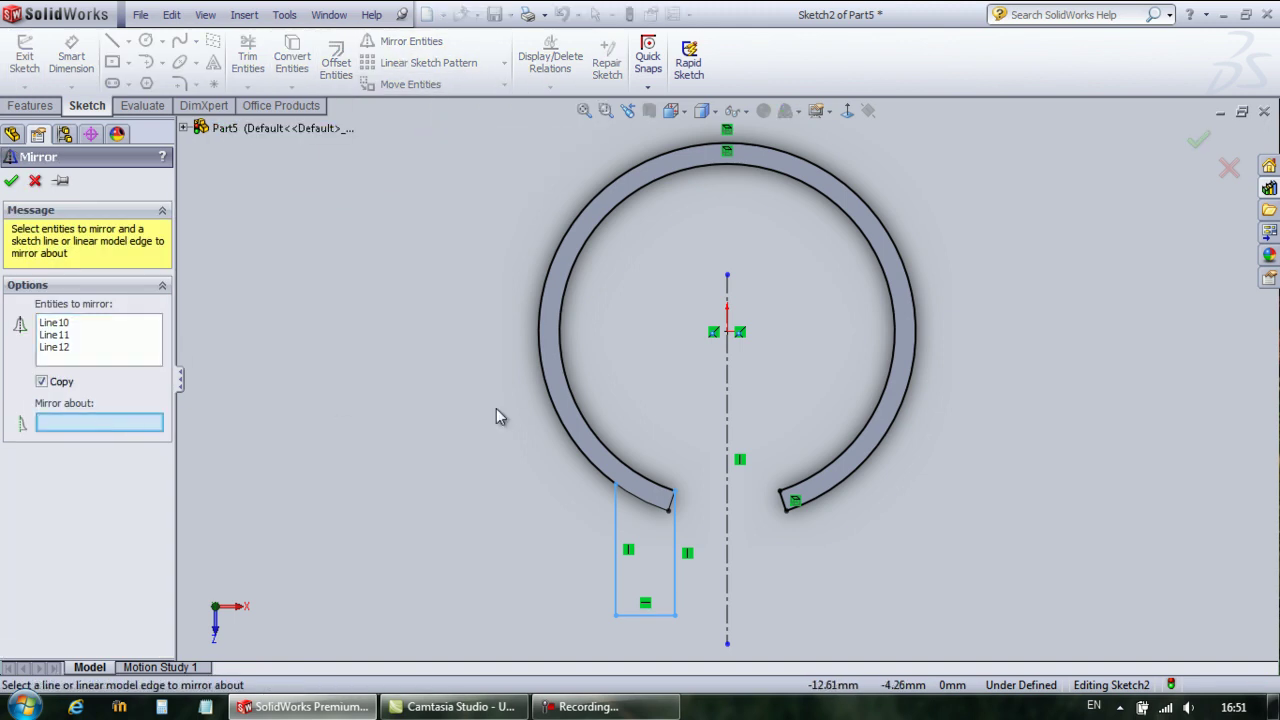
{"action": "left_click", "coordinate": [727, 397]}
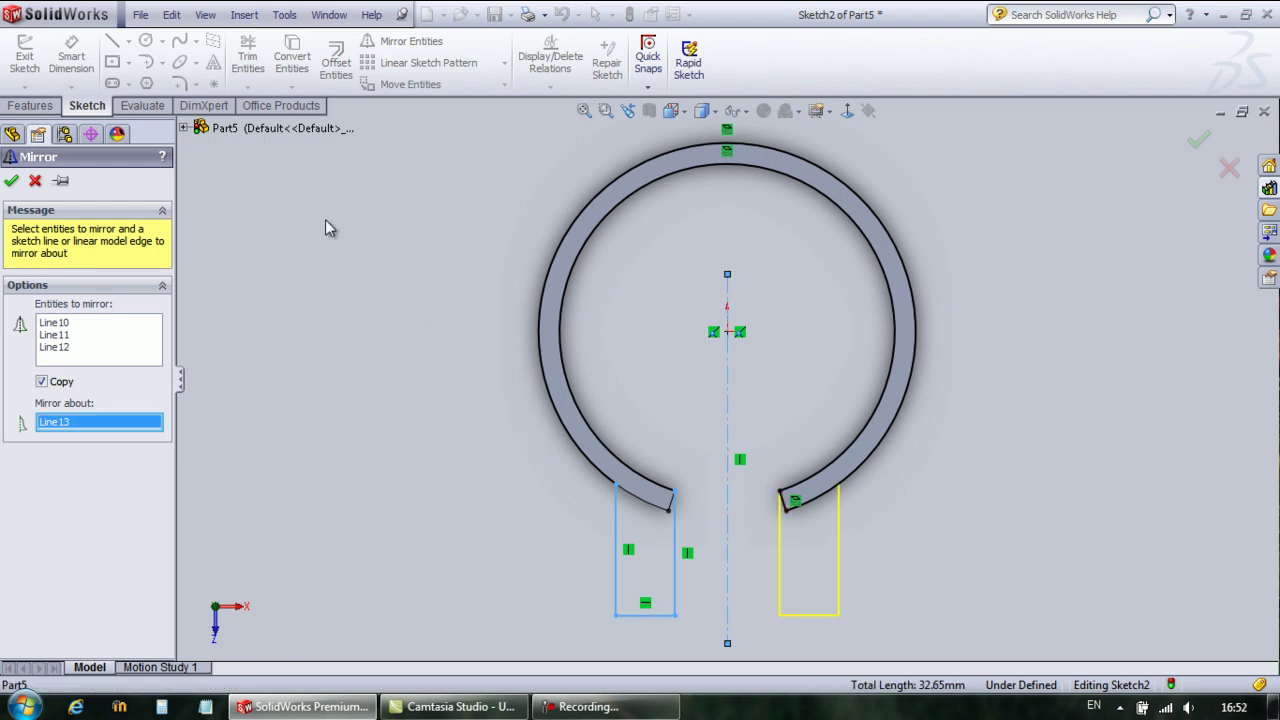
{"action": "left_click", "coordinate": [12, 182]}
{"action": "left_click", "coordinate": [248, 55]}
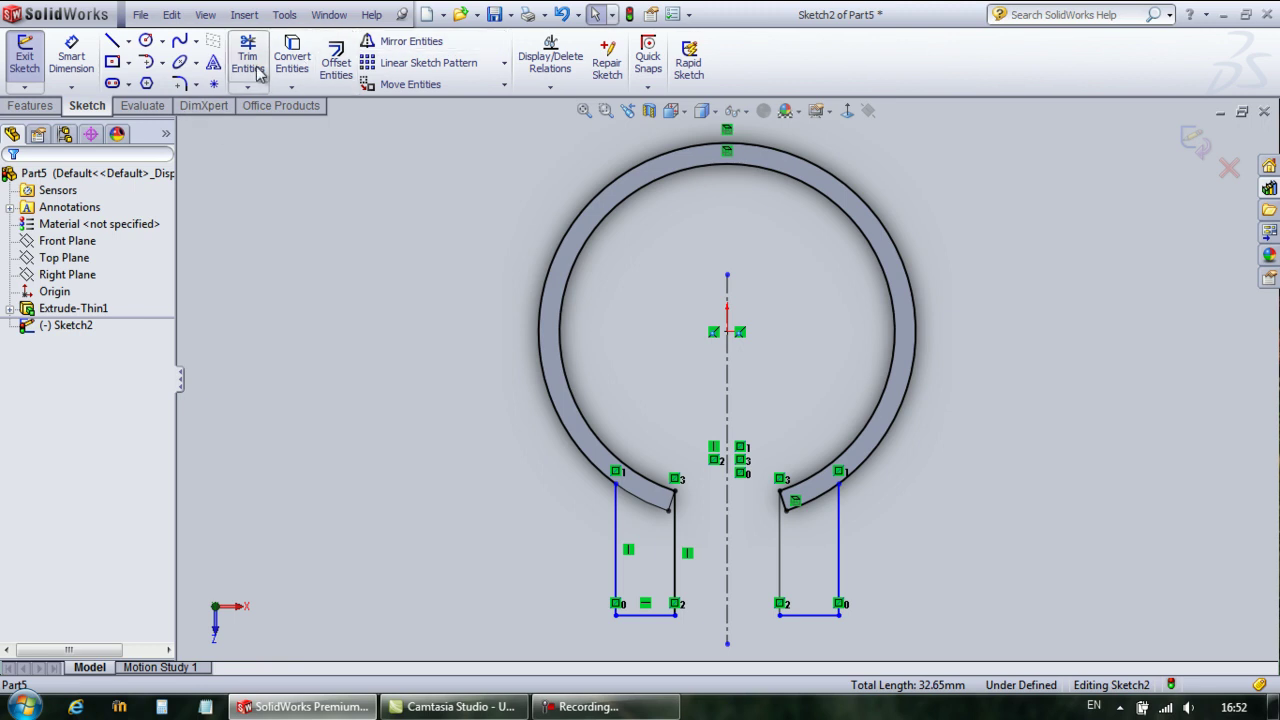
{"action": "left_click", "coordinate": [785, 511]}
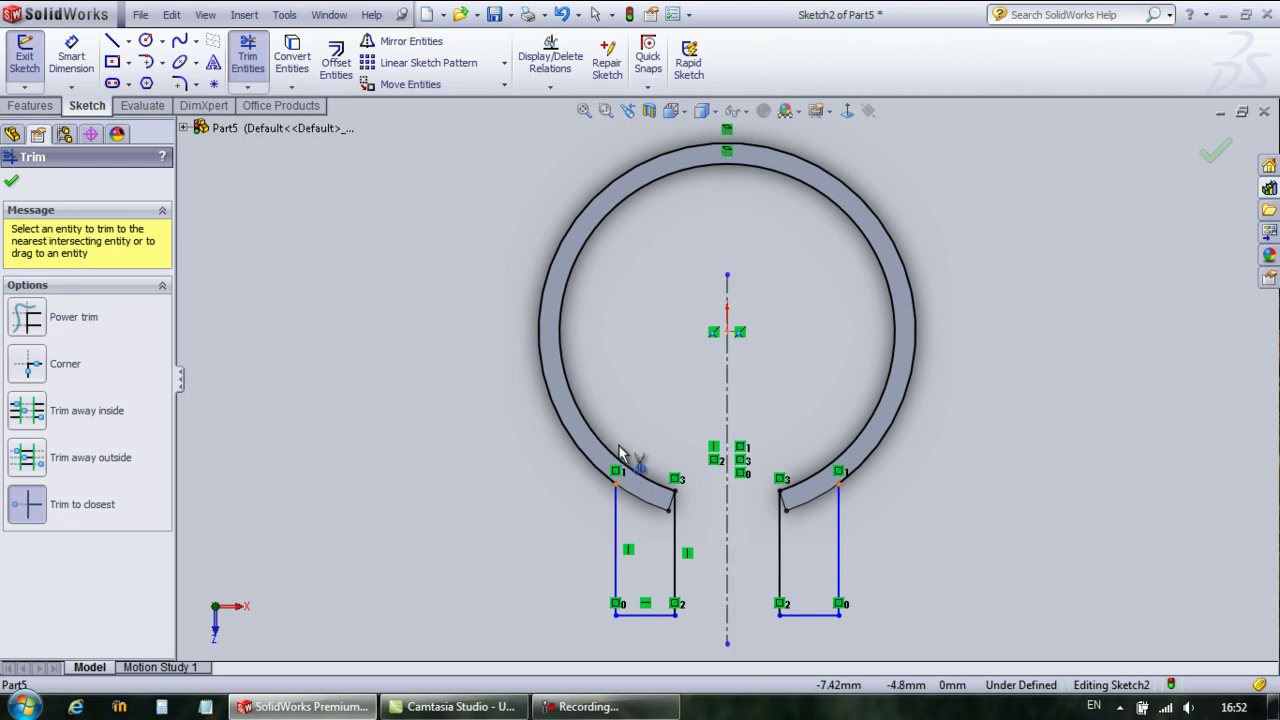
Dimension the left lug 5 mm wide at its bottom edge and 15 mm tall
{"action": "left_click", "coordinate": [12, 182]}
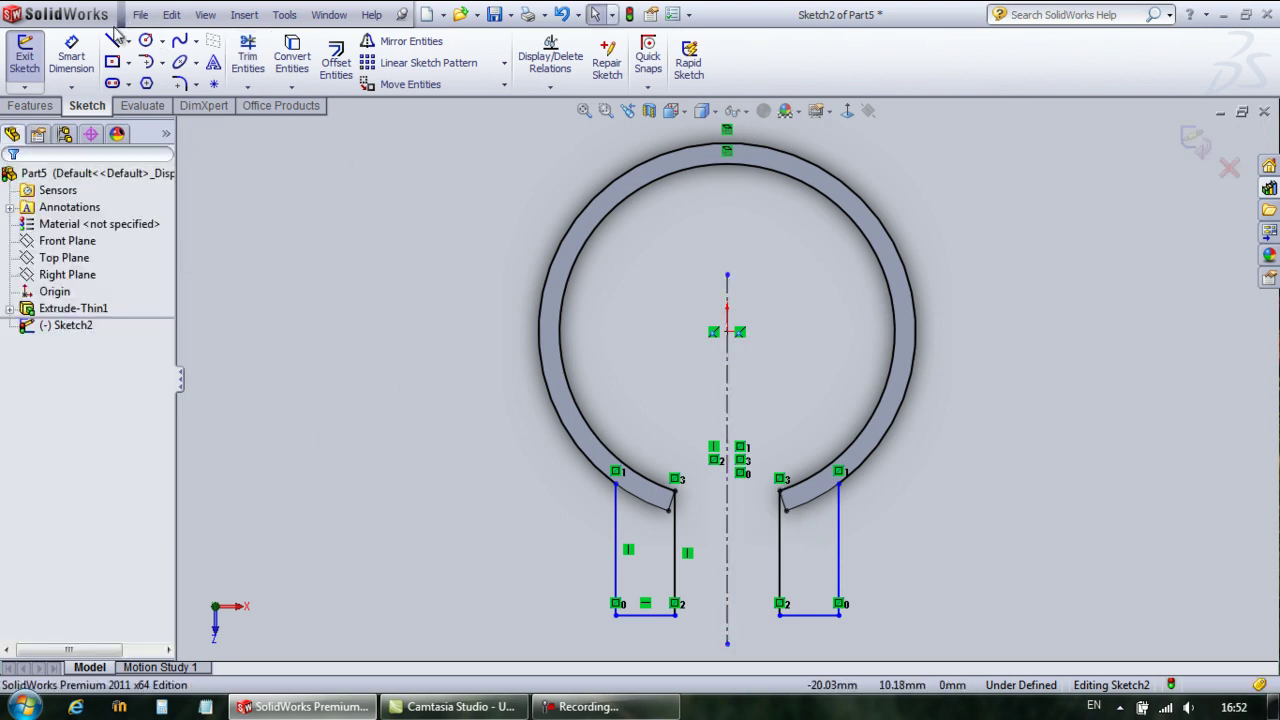
{"action": "left_click", "coordinate": [71, 55]}
{"action": "left_click", "coordinate": [645, 614]}
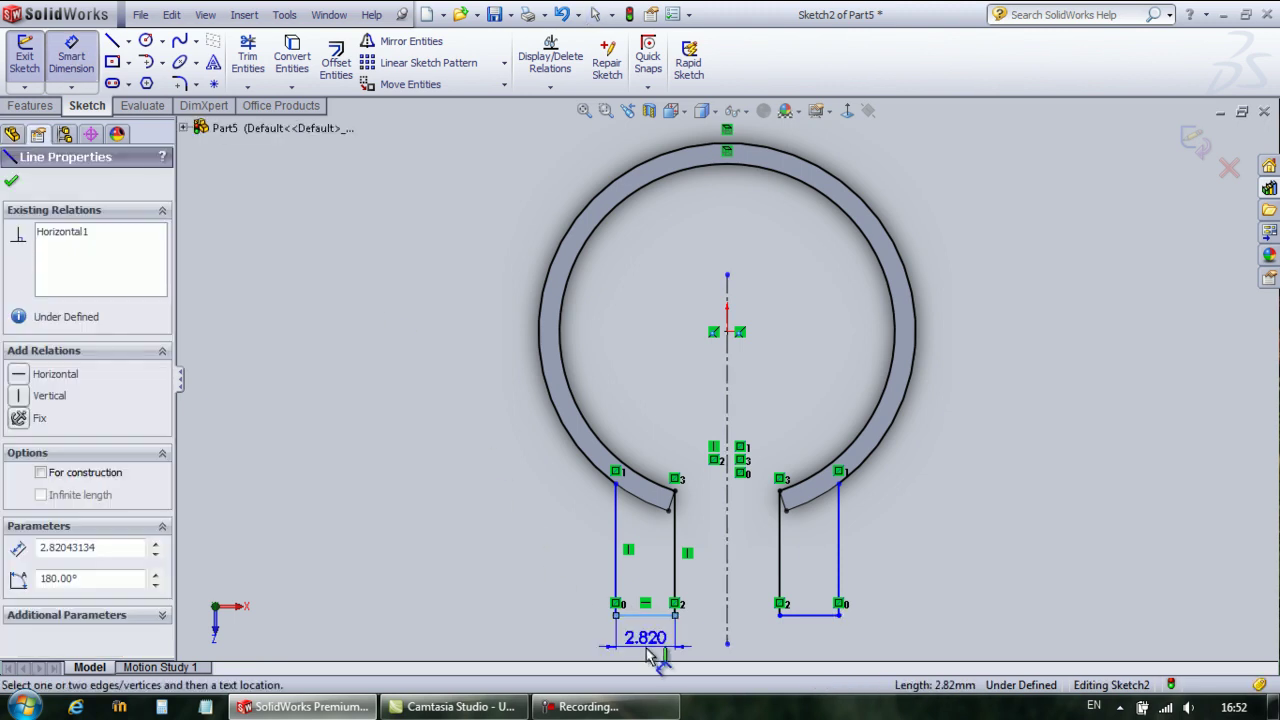
{"action": "left_click", "coordinate": [648, 652]}
{"action": "type", "text": "5"}
{"action": "left_click", "coordinate": [573, 680]}
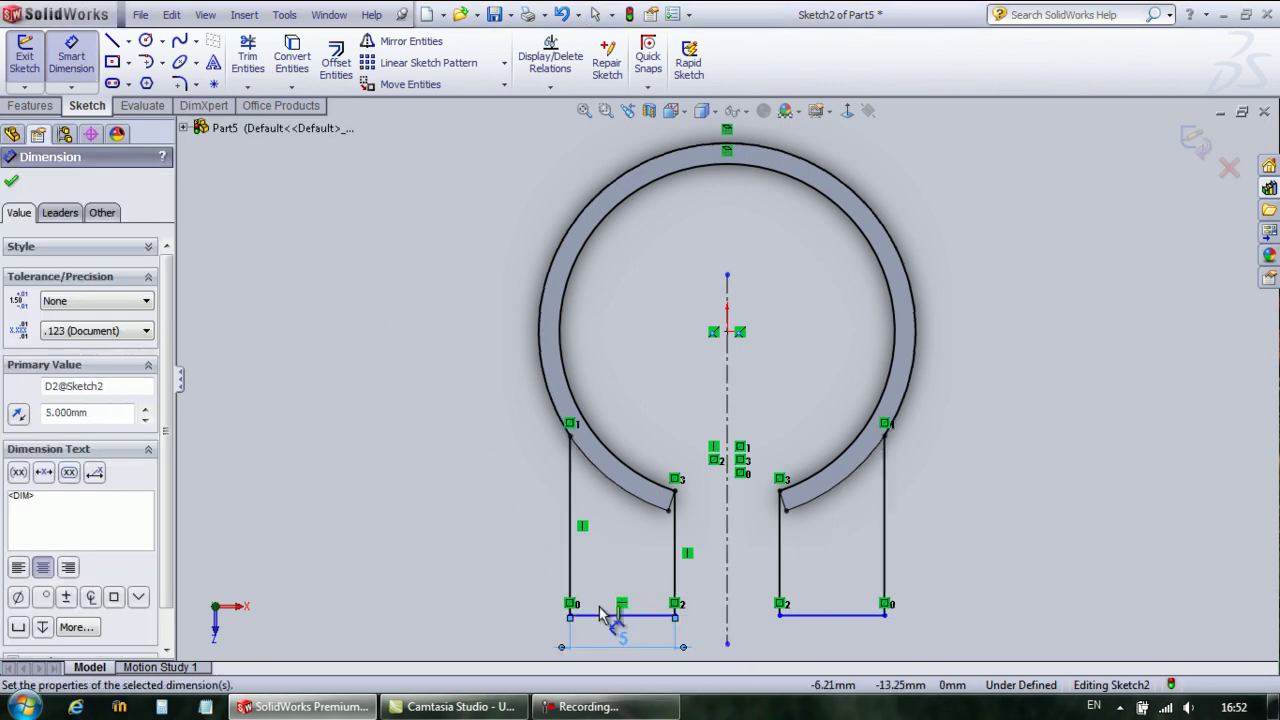
{"action": "left_click", "coordinate": [571, 562]}
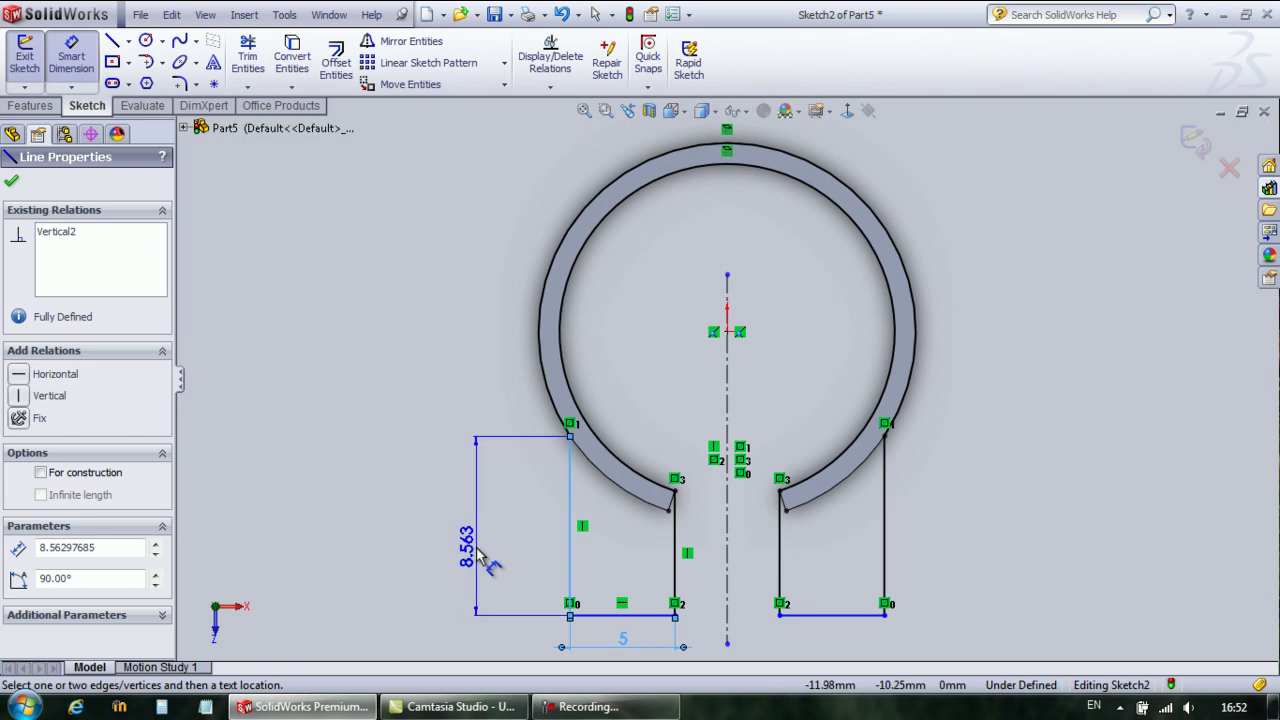
{"action": "left_click", "coordinate": [476, 556]}
{"action": "type", "text": "1"}
{"action": "left_click", "coordinate": [405, 580]}
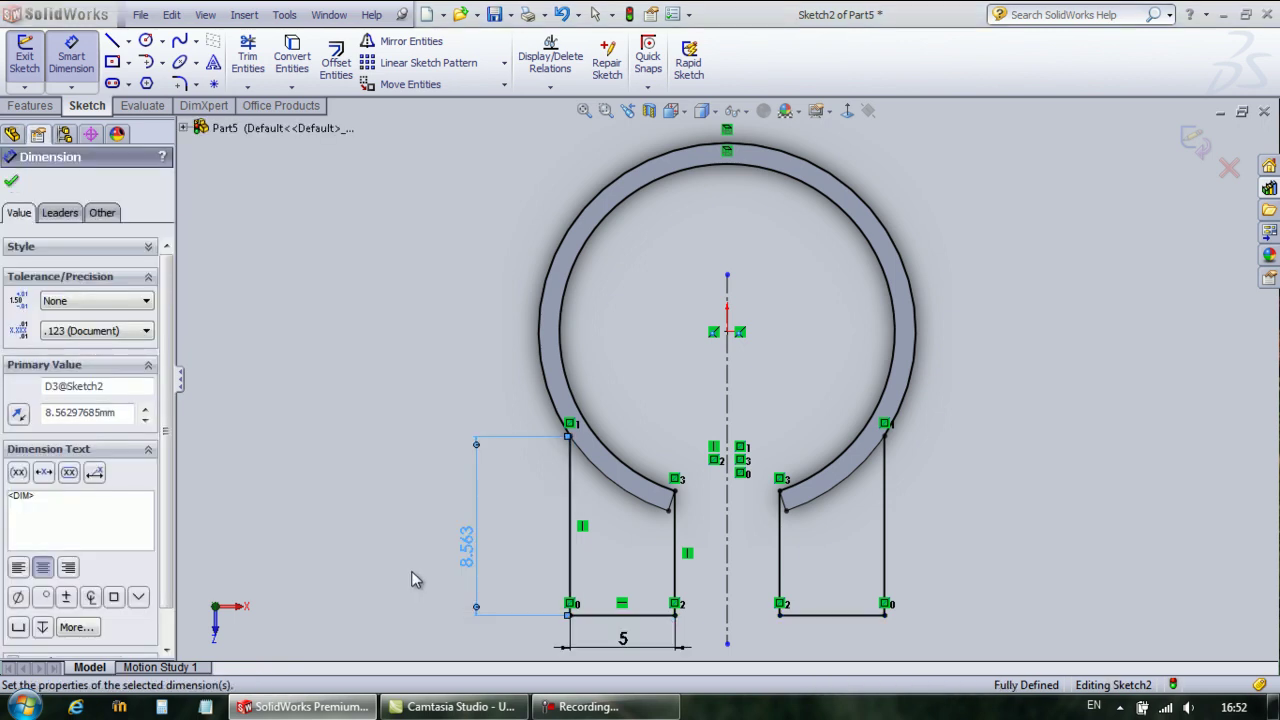
{"action": "left_click", "coordinate": [585, 112]}
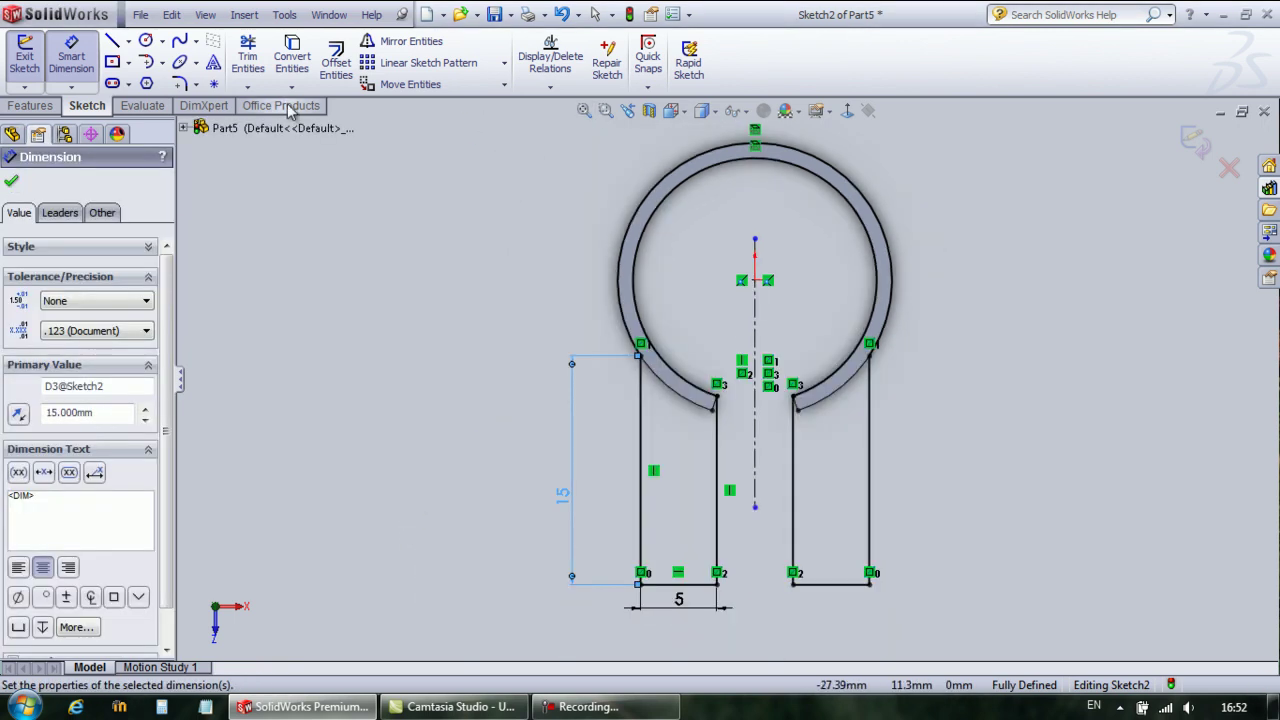
Extrude the lug profile 14 mm as a boss
{"action": "left_click", "coordinate": [46, 109]}
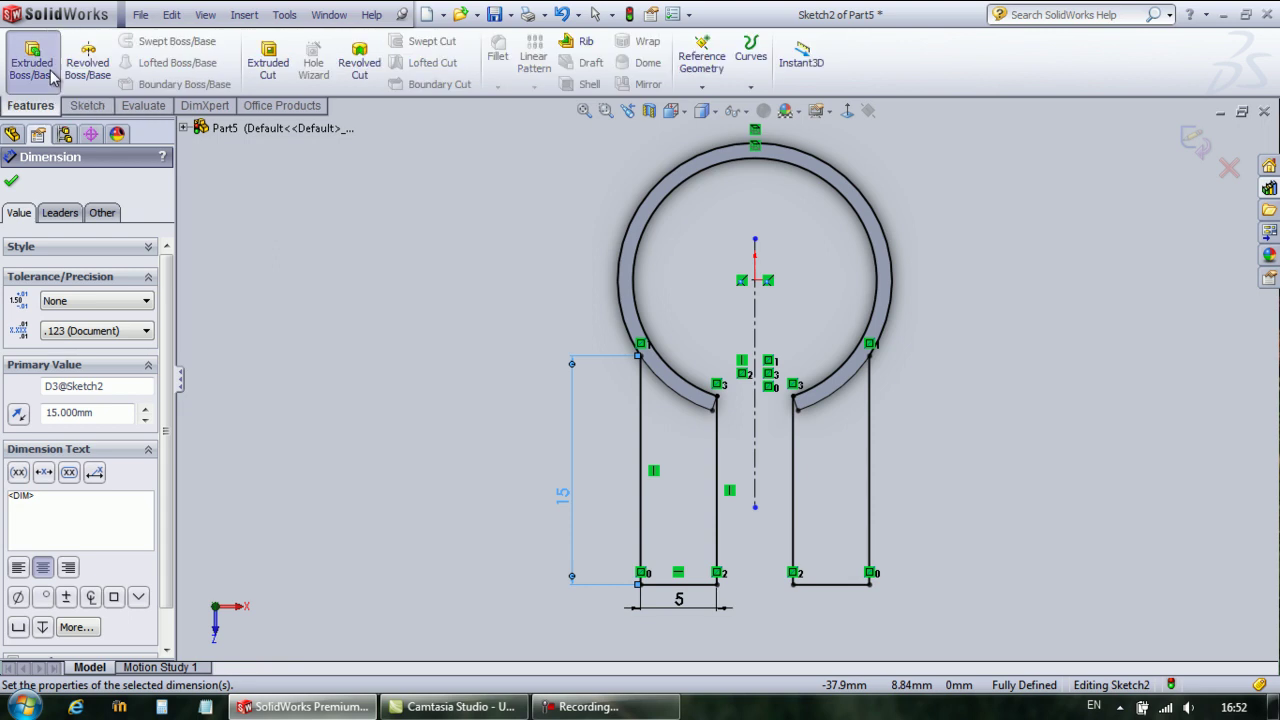
{"action": "left_click", "coordinate": [32, 60]}
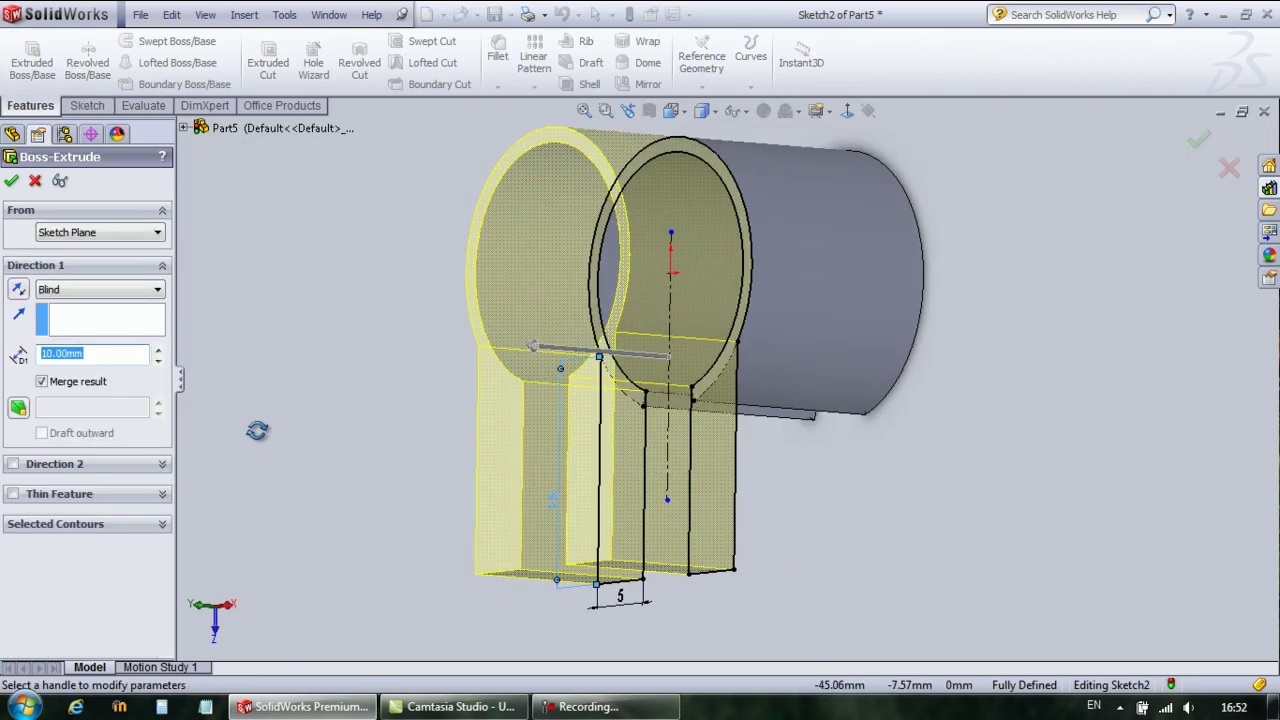
{"action": "left_click", "coordinate": [92, 352]}
{"action": "double_click", "coordinate": [118, 358]}
{"action": "type", "text": "14"}
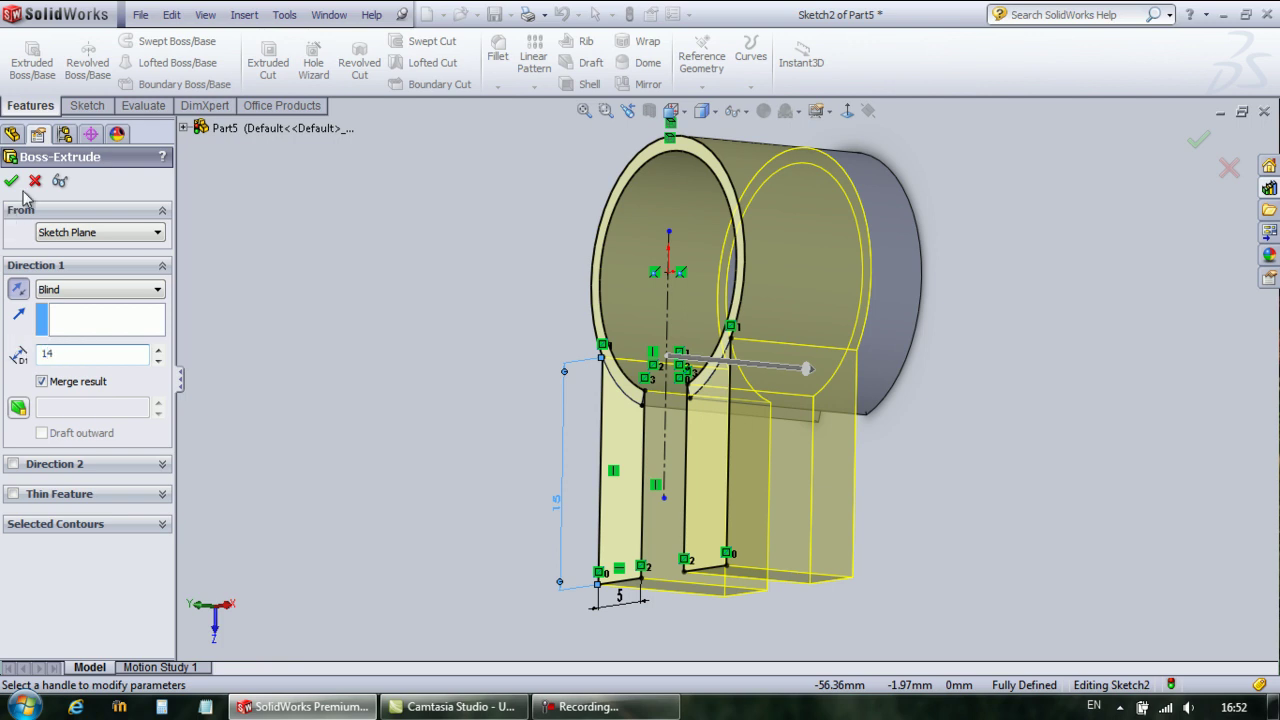
{"action": "key", "text": "Return"}
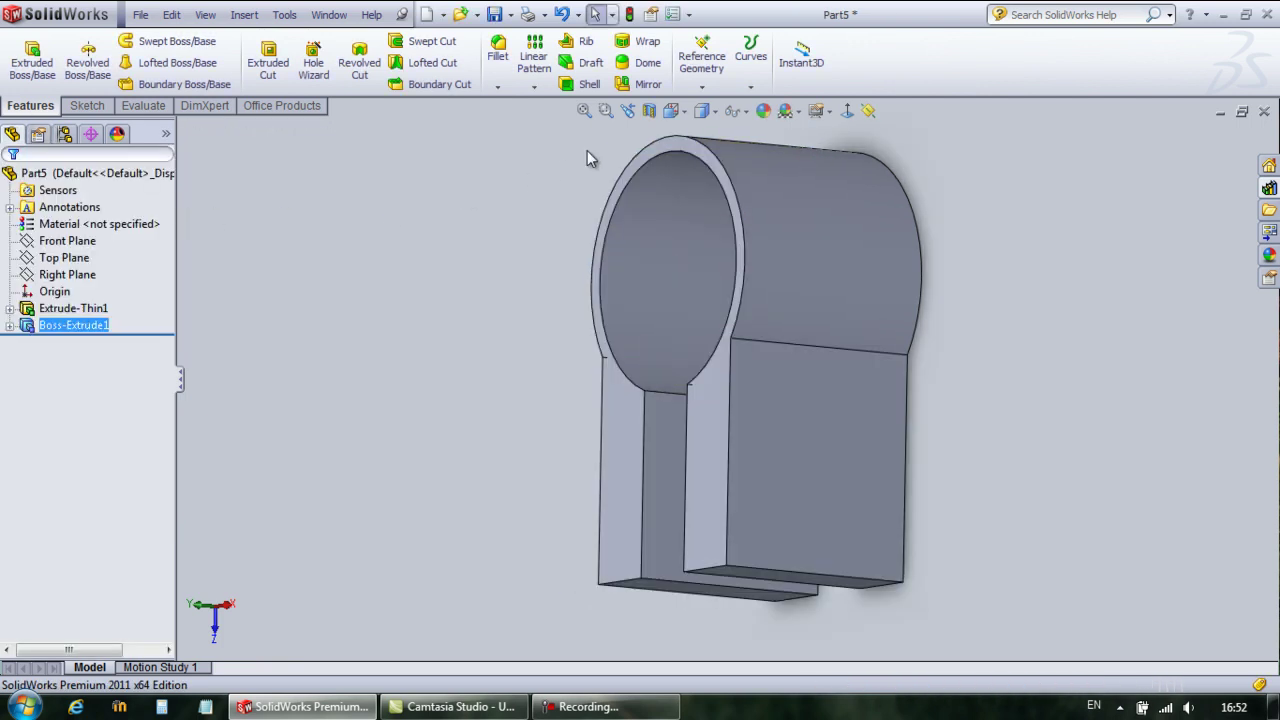
Show the part in trimetric view
{"action": "left_click", "coordinate": [672, 111]}
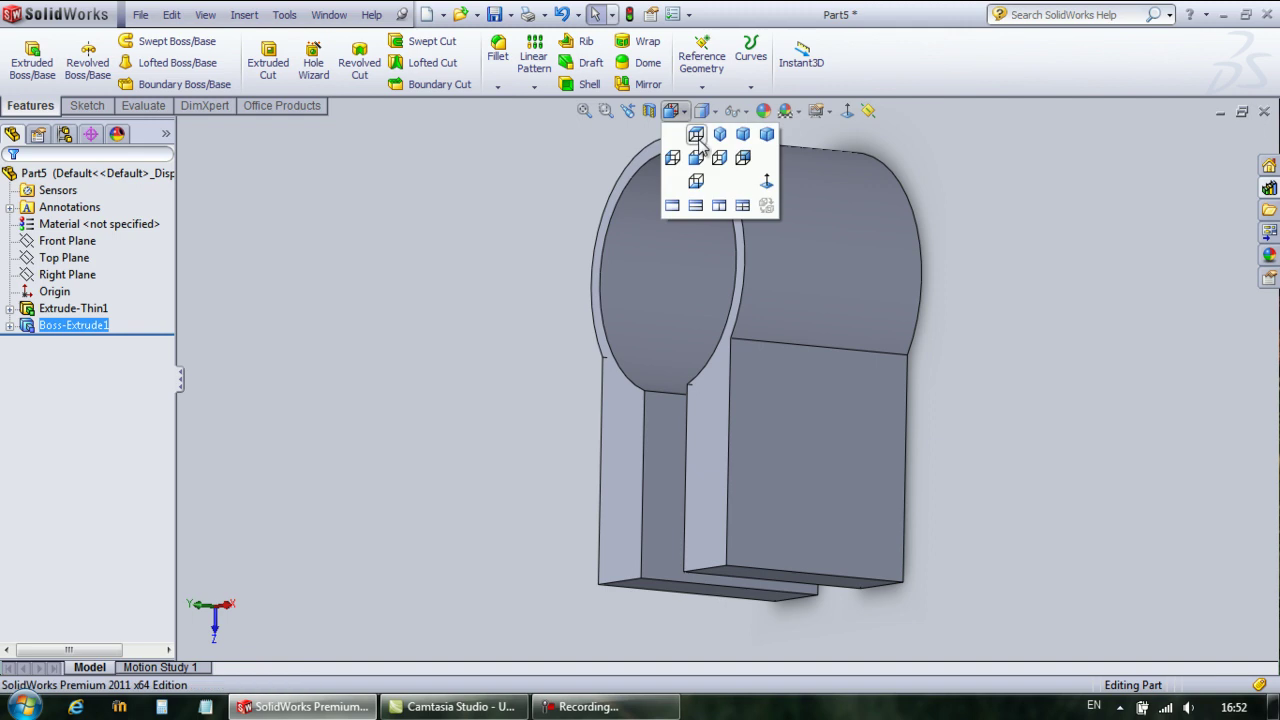
{"action": "left_click", "coordinate": [720, 134]}
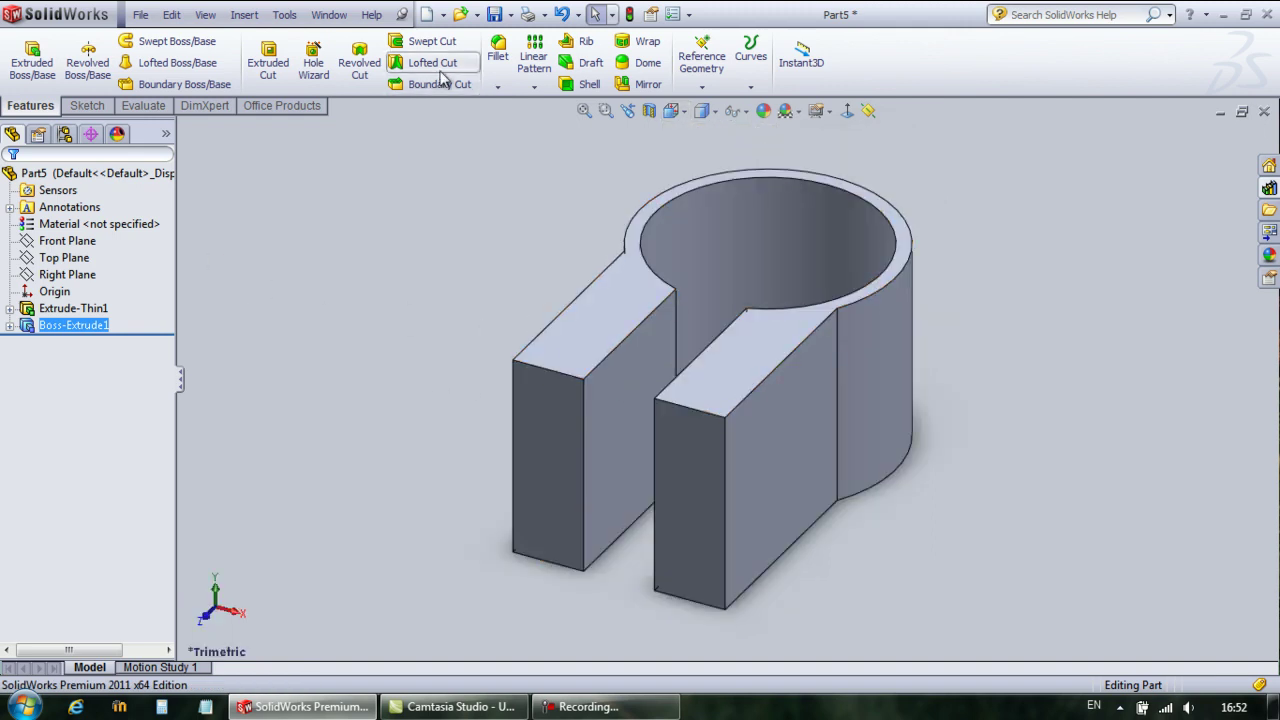
{"action": "left_click", "coordinate": [497, 52]}
Round one lug's end with a full round fillet across its top, end and bottom faces
{"action": "left_click", "coordinate": [55, 316]}
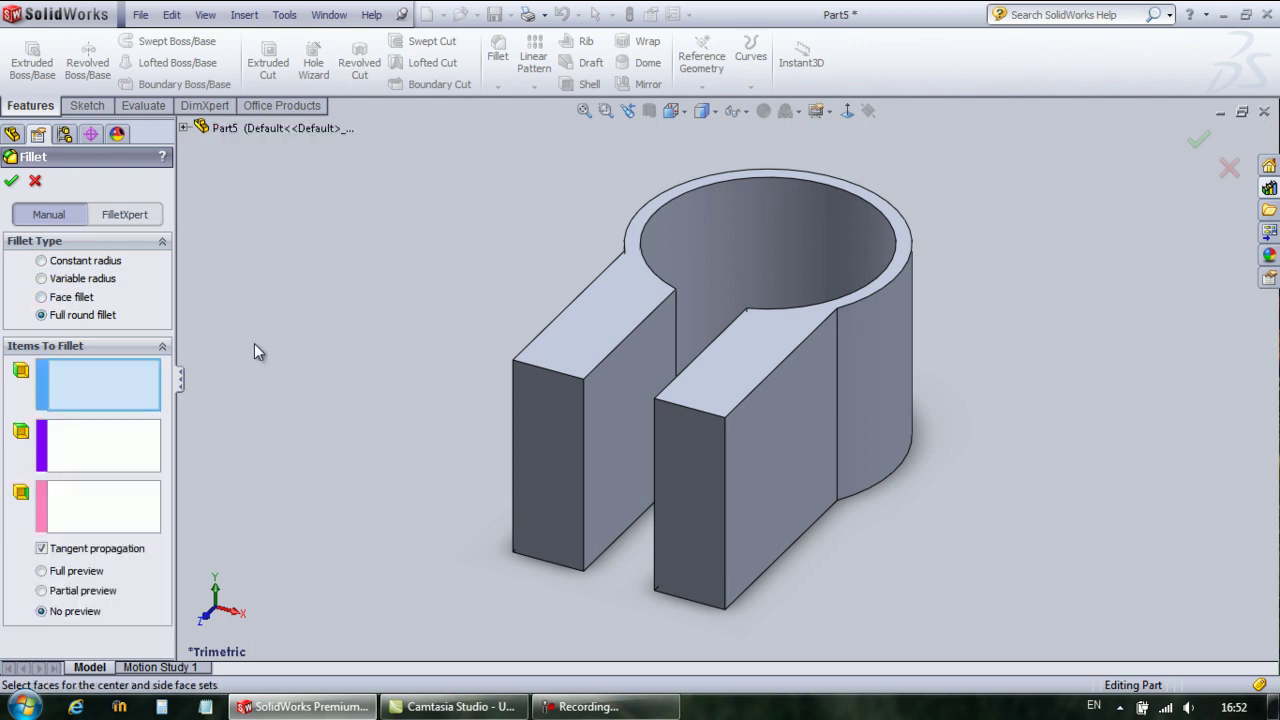
{"action": "left_click", "coordinate": [725, 387]}
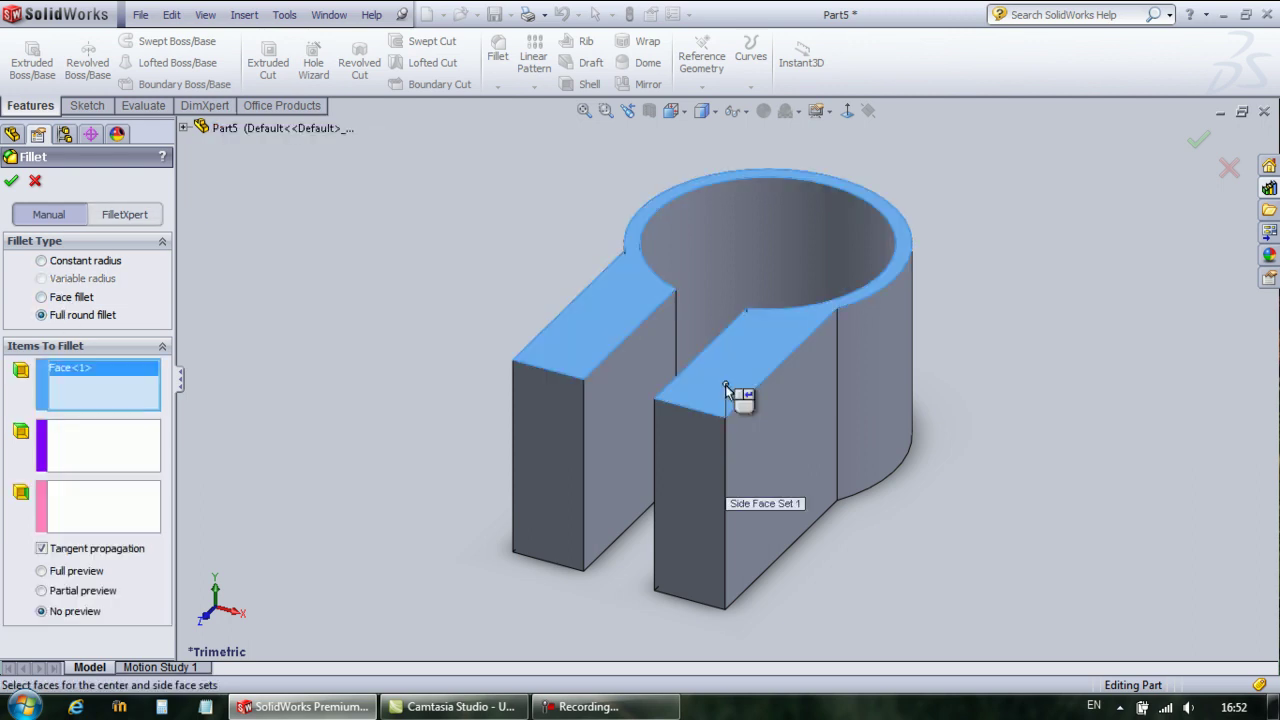
{"action": "left_click", "coordinate": [715, 491]}
{"action": "mouse_move", "coordinate": [408, 549]}
{"action": "middle_mouse_down"}
{"action": "mouse_move", "coordinate": [327, 373]}
{"action": "mouse_move", "coordinate": [250, 450]}
{"action": "middle_mouse_up"}
{"action": "left_click", "coordinate": [94, 517]}
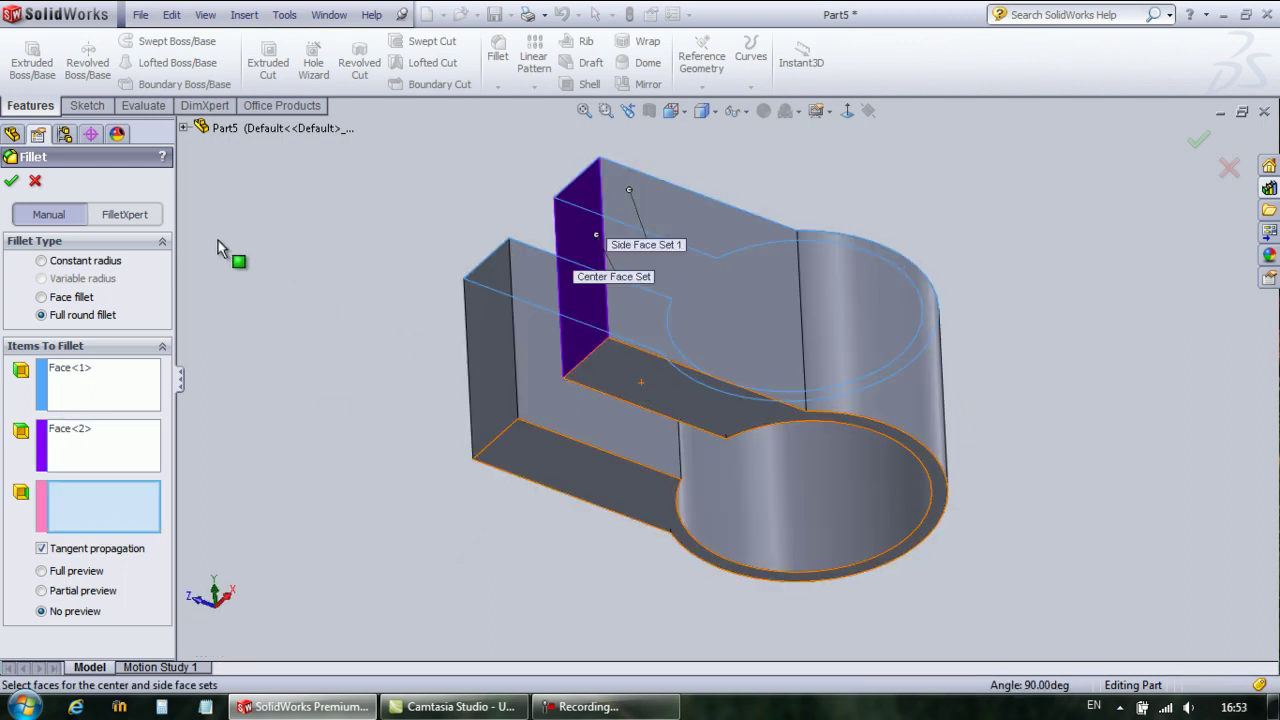
{"action": "left_click", "coordinate": [602, 402]}
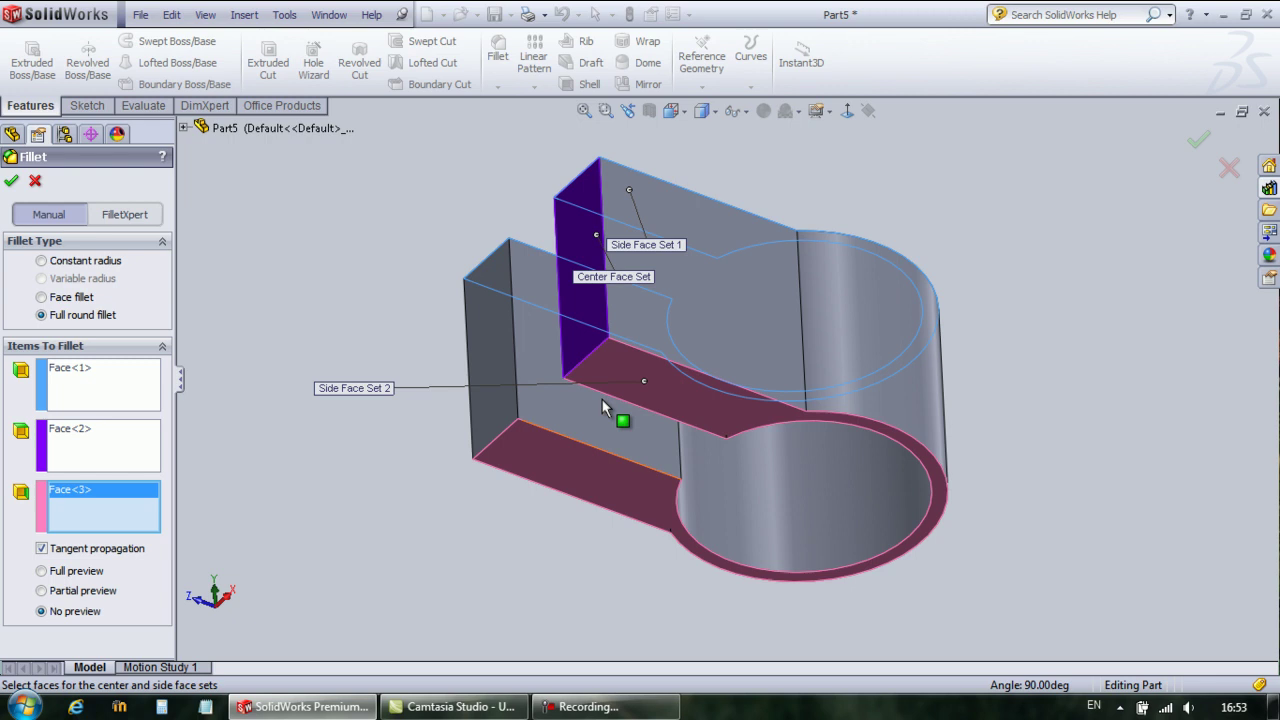
{"action": "left_click", "coordinate": [11, 181]}
Add Fillet2, a full round fillet across the second lug's top, end and bottom faces
{"action": "middle_click_drag", "start_coordinate": [251, 208], "coordinate": [289, 400]}
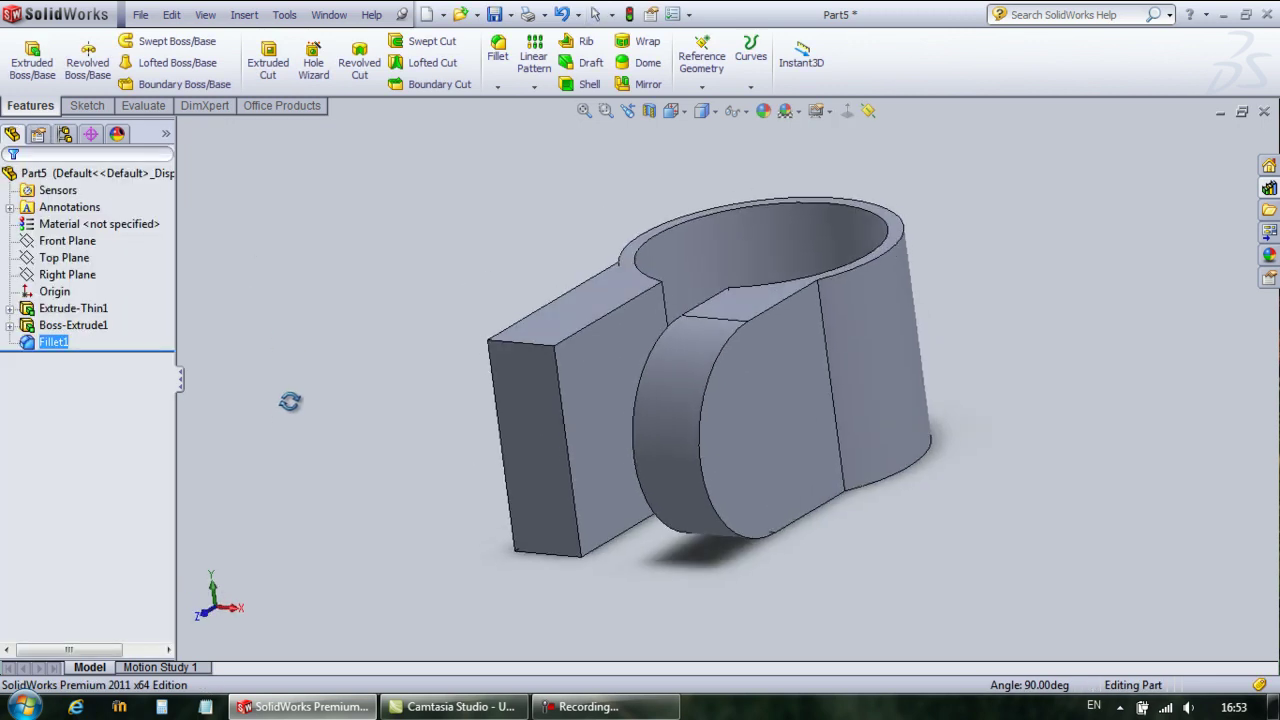
{"action": "left_click", "coordinate": [497, 52]}
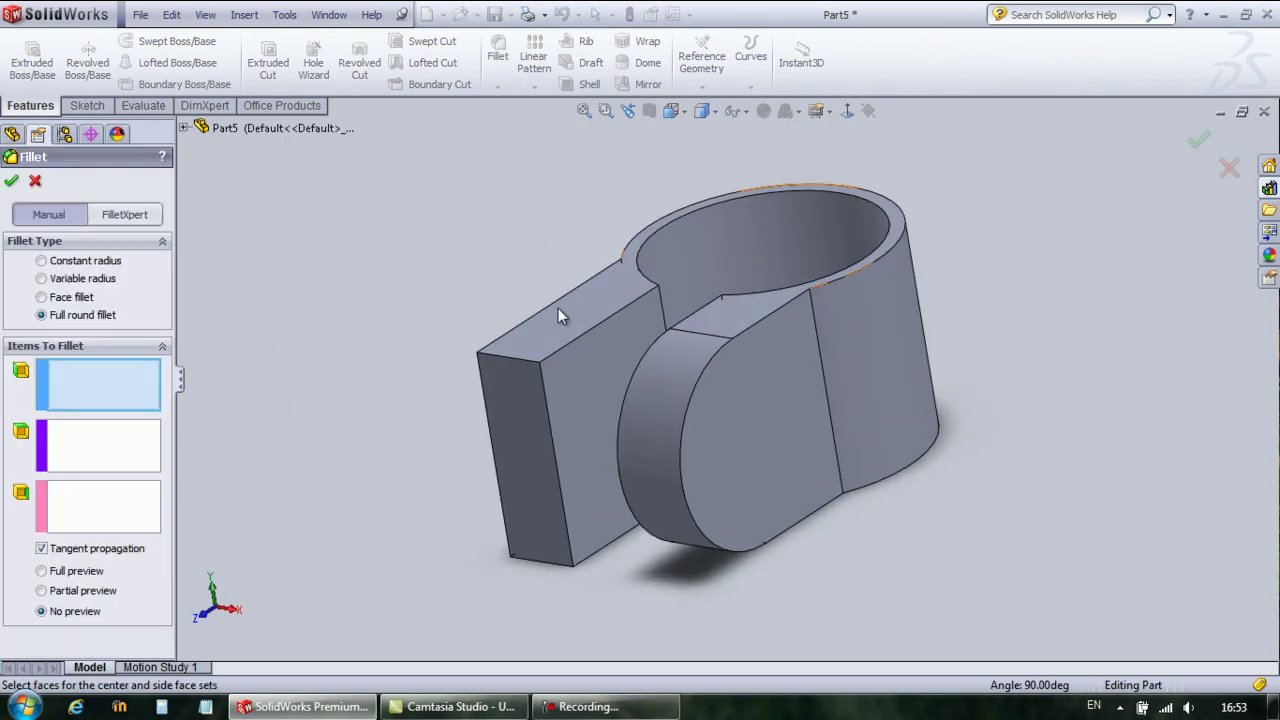
{"action": "left_click", "coordinate": [566, 322]}
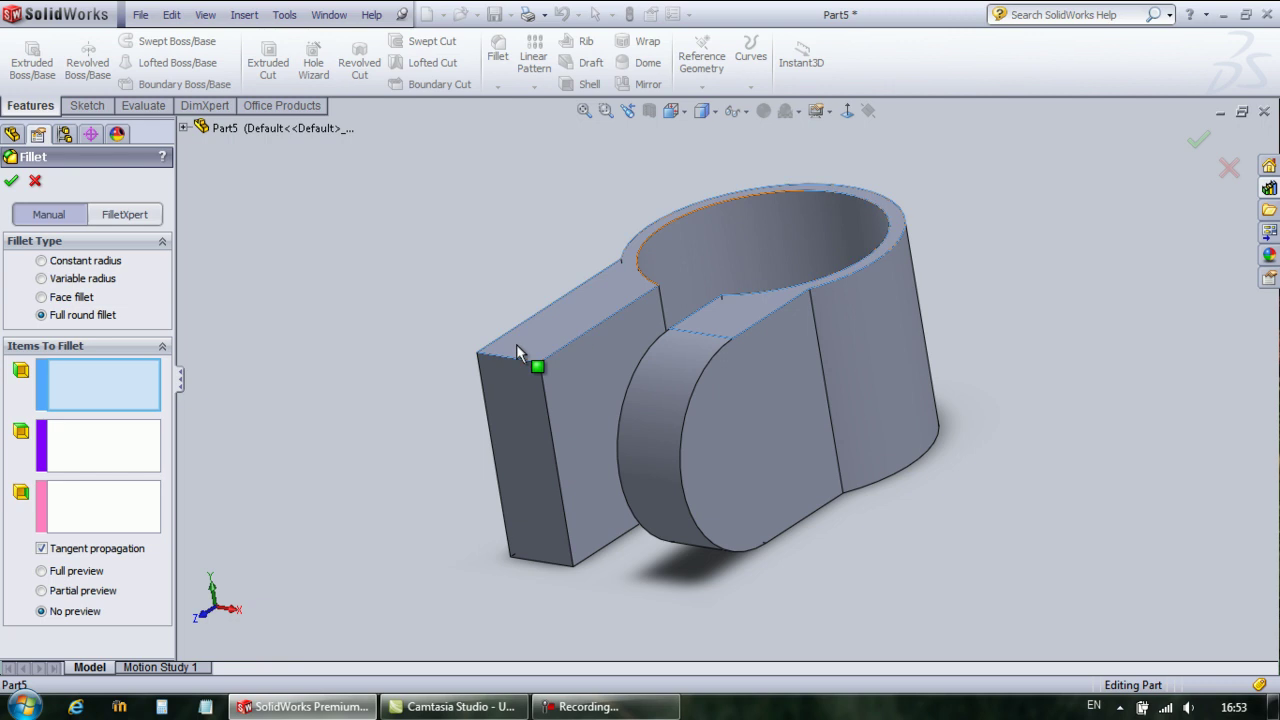
{"action": "left_click", "coordinate": [115, 455]}
{"action": "left_click", "coordinate": [510, 441]}
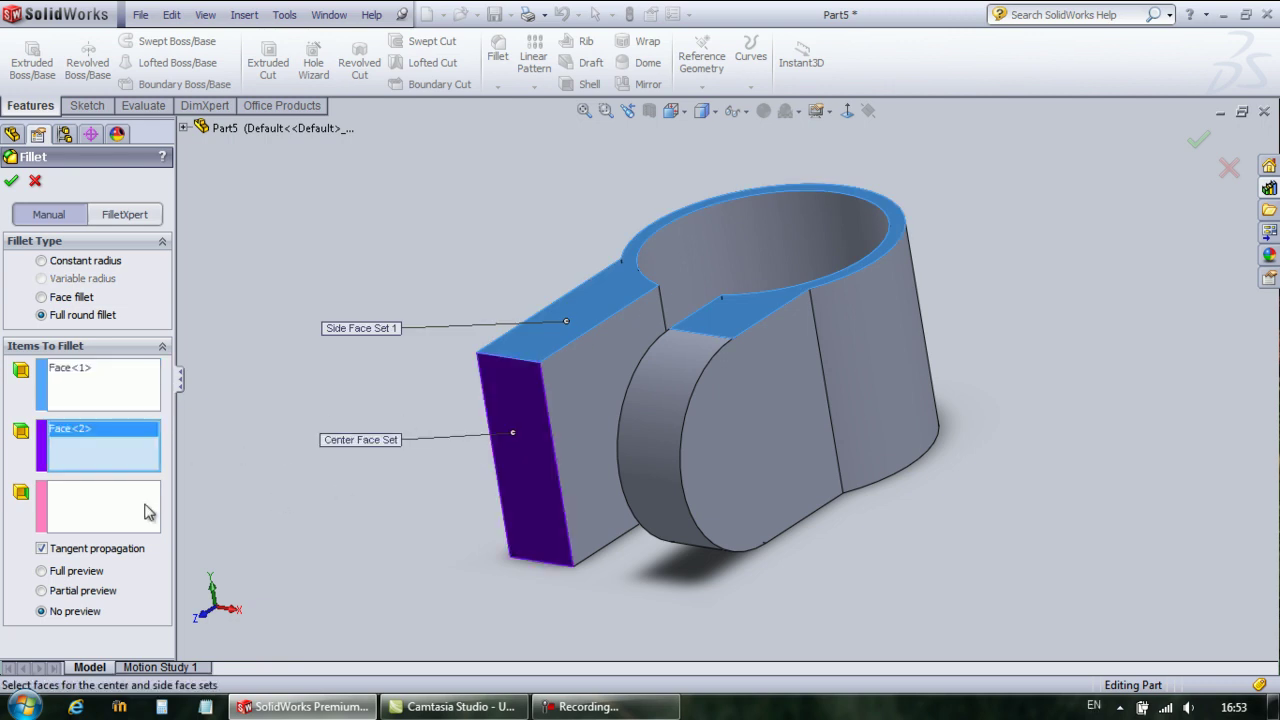
{"action": "middle_click_drag", "start_coordinate": [510, 441], "coordinate": [333, 313]}
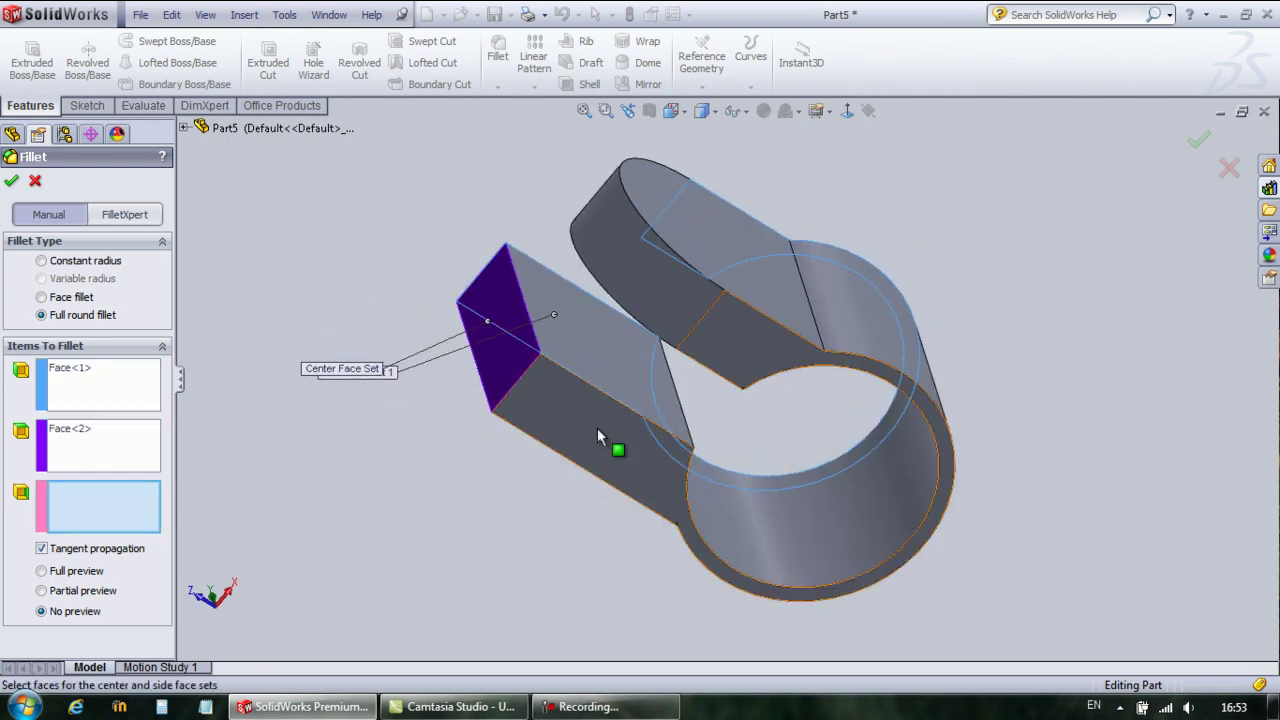
{"action": "left_click", "coordinate": [597, 428]}
{"action": "left_click", "coordinate": [11, 181]}
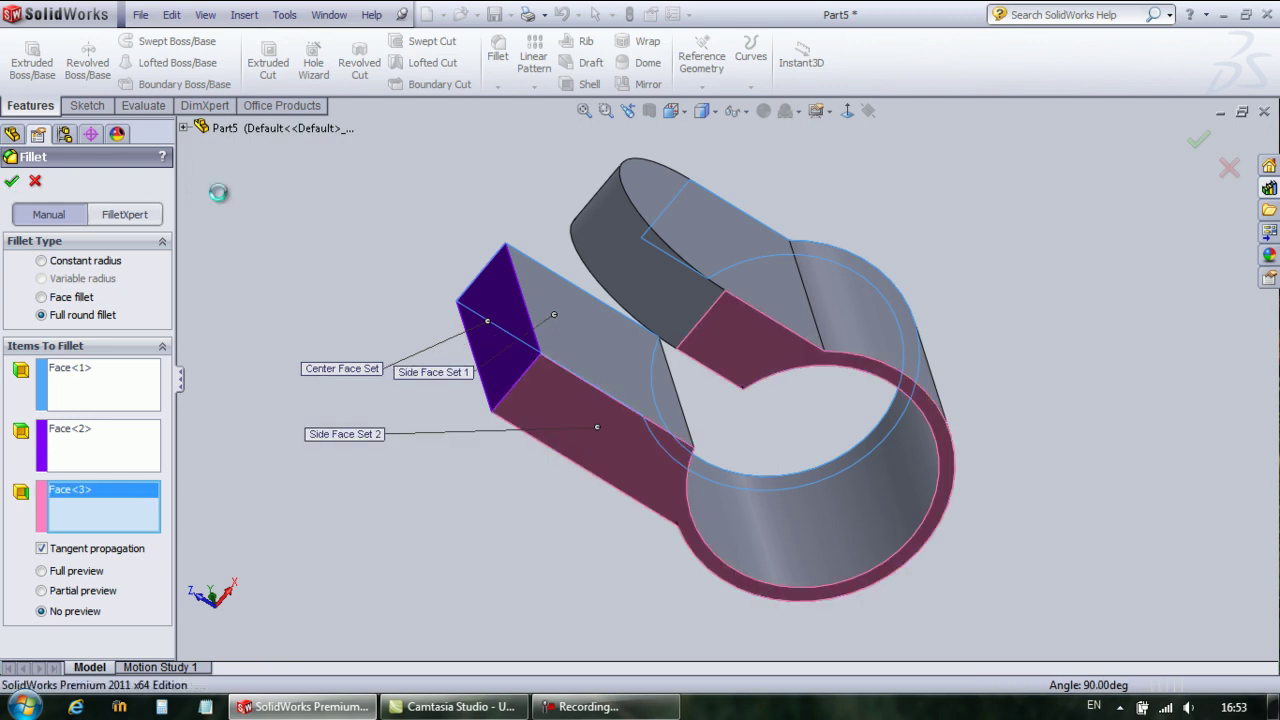
{"action": "mouse_move", "coordinate": [433, 186]}
{"action": "middle_mouse_down"}
{"action": "mouse_move", "coordinate": [371, 357]}
{"action": "mouse_move", "coordinate": [381, 417]}
{"action": "middle_mouse_up"}
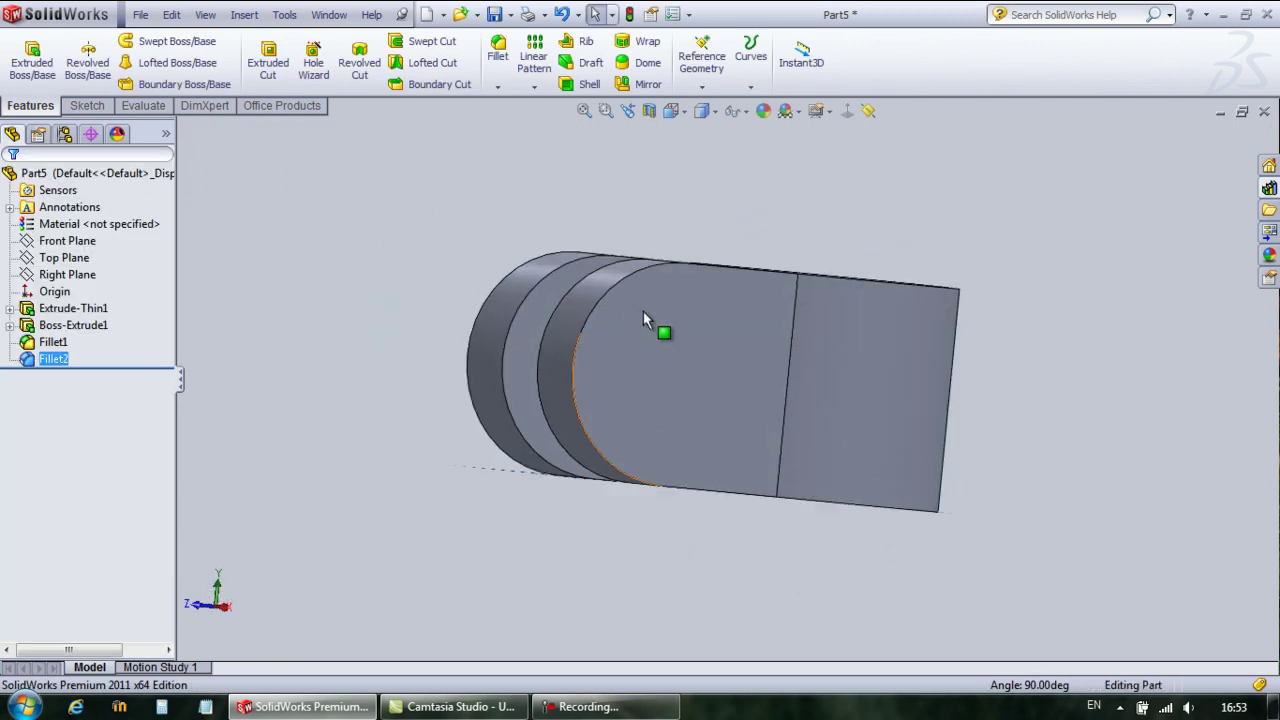
{"action": "left_click", "coordinate": [719, 356]}
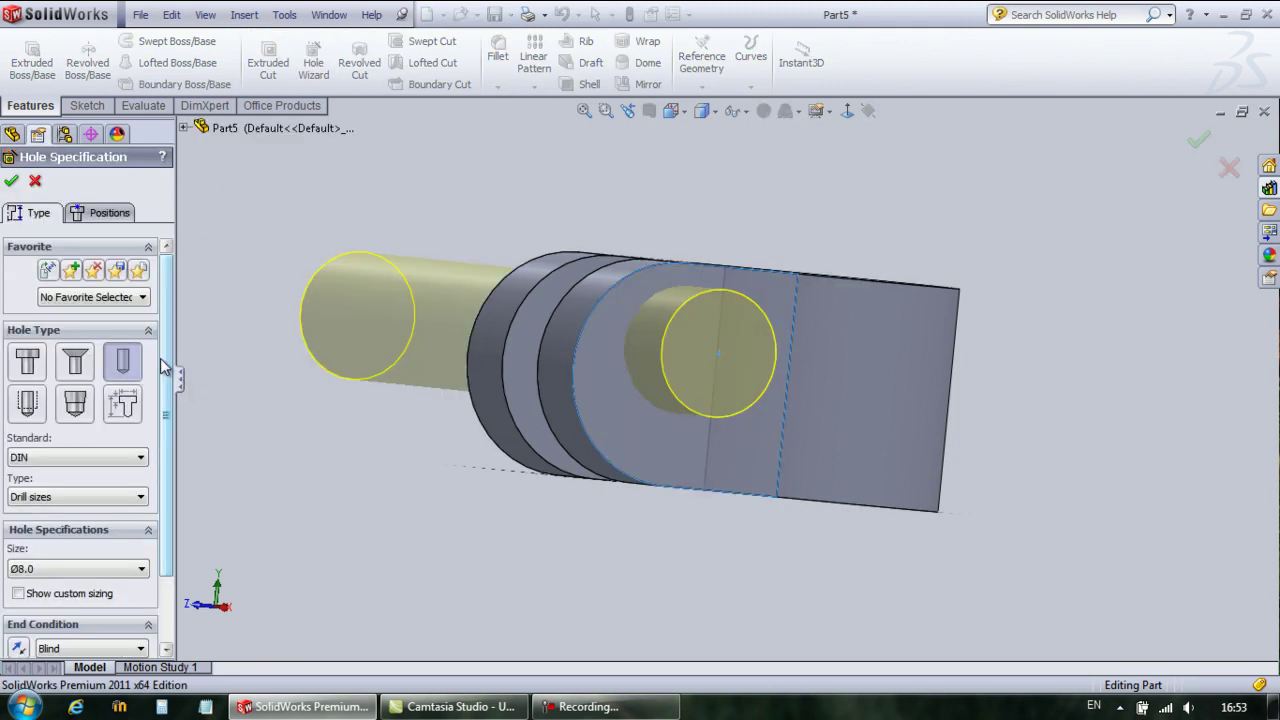
Try Through All for the Ø8.0 DIN hole, then keep it Blind at 51.32 mm
{"action": "scroll", "coordinate": [160, 358], "scroll_direction": "down", "scroll_amount": 2}
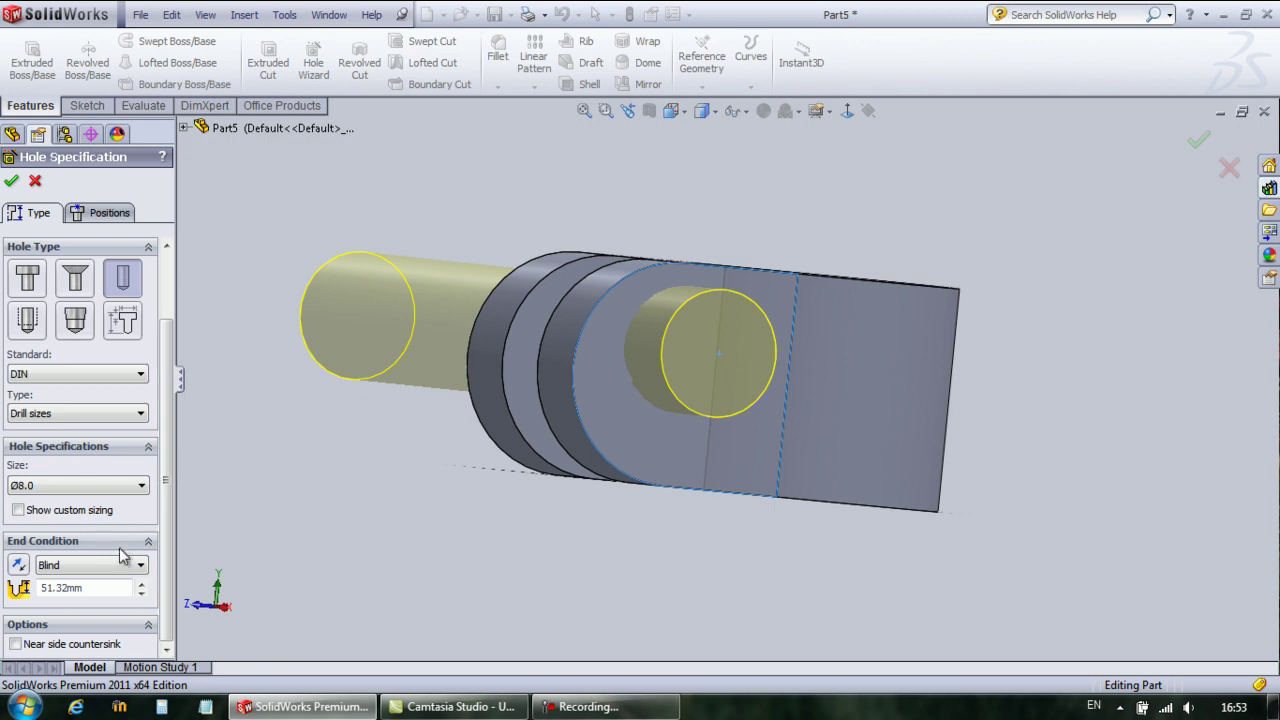
{"action": "left_click", "coordinate": [117, 566]}
{"action": "left_click", "coordinate": [110, 585]}
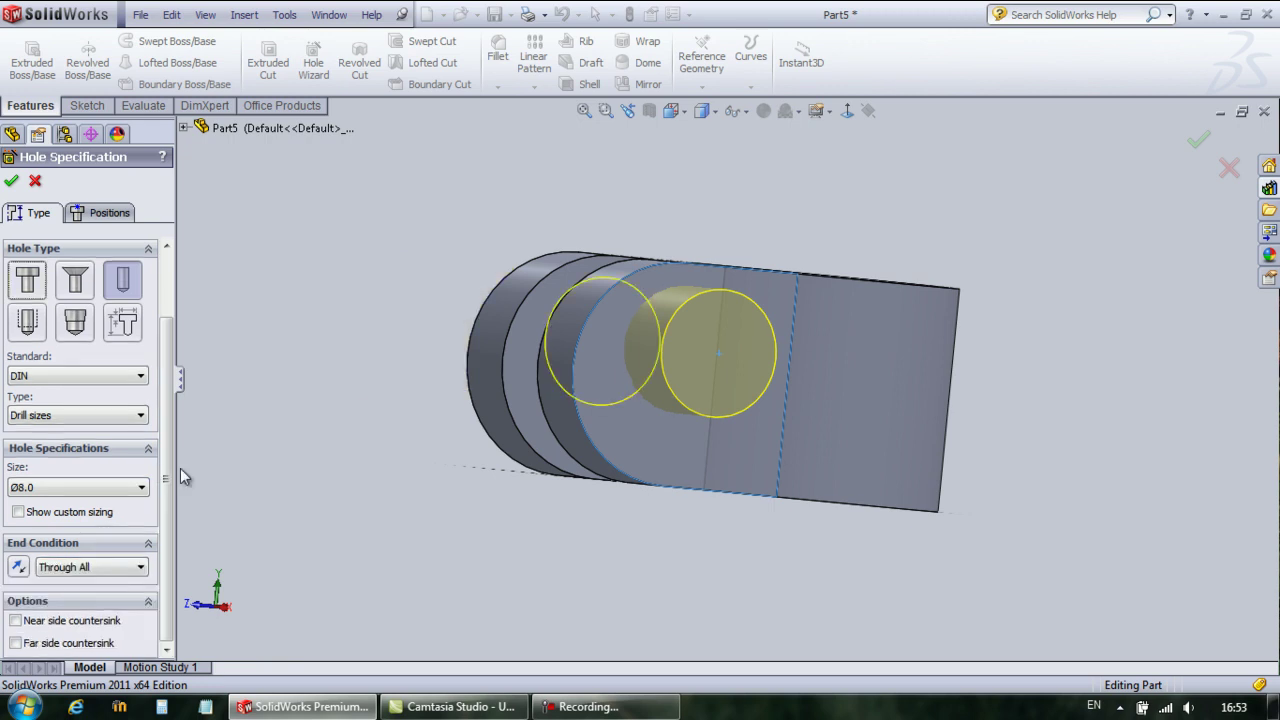
{"action": "left_click", "coordinate": [127, 567]}
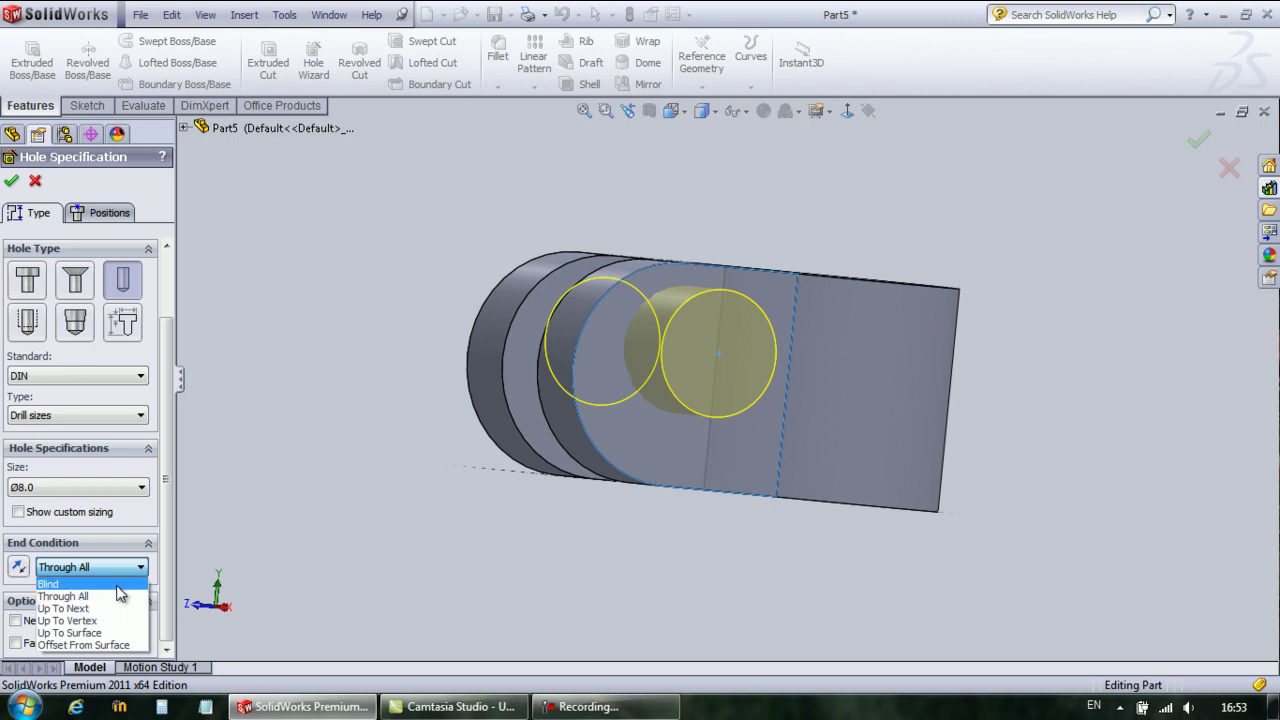
{"action": "left_click", "coordinate": [117, 586]}
{"action": "middle_click_drag", "start_coordinate": [215, 412], "coordinate": [263, 471]}
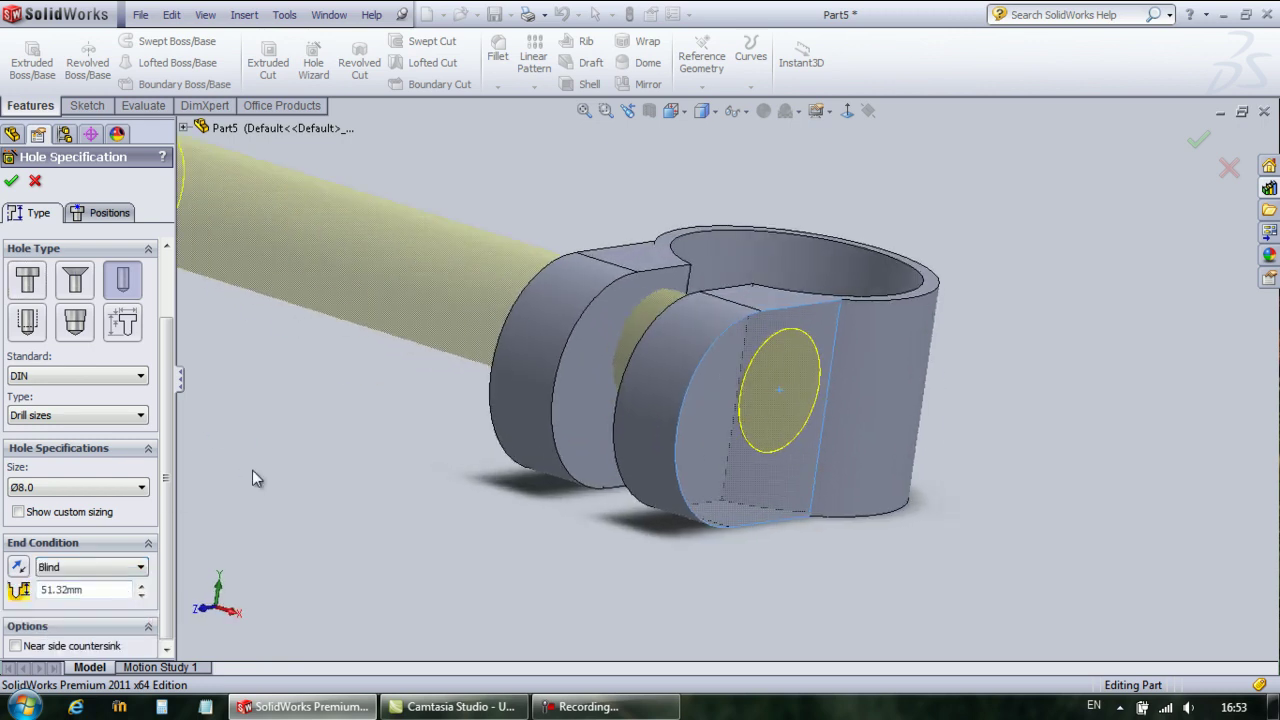
{"action": "left_click", "coordinate": [90, 218]}
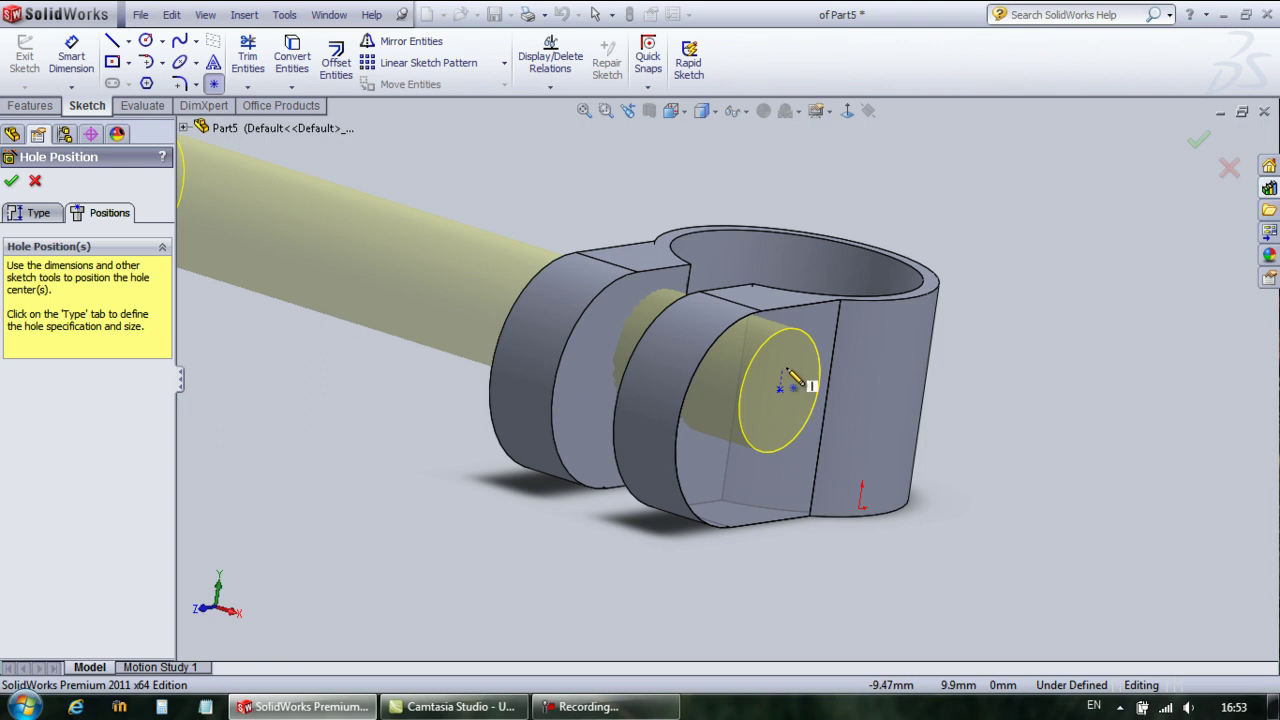
Snap the hole centre onto the lug's rounded edge and create Ø8.0 Diameter Hole1
{"action": "left_click_drag", "start_coordinate": [780, 392], "coordinate": [746, 427]}
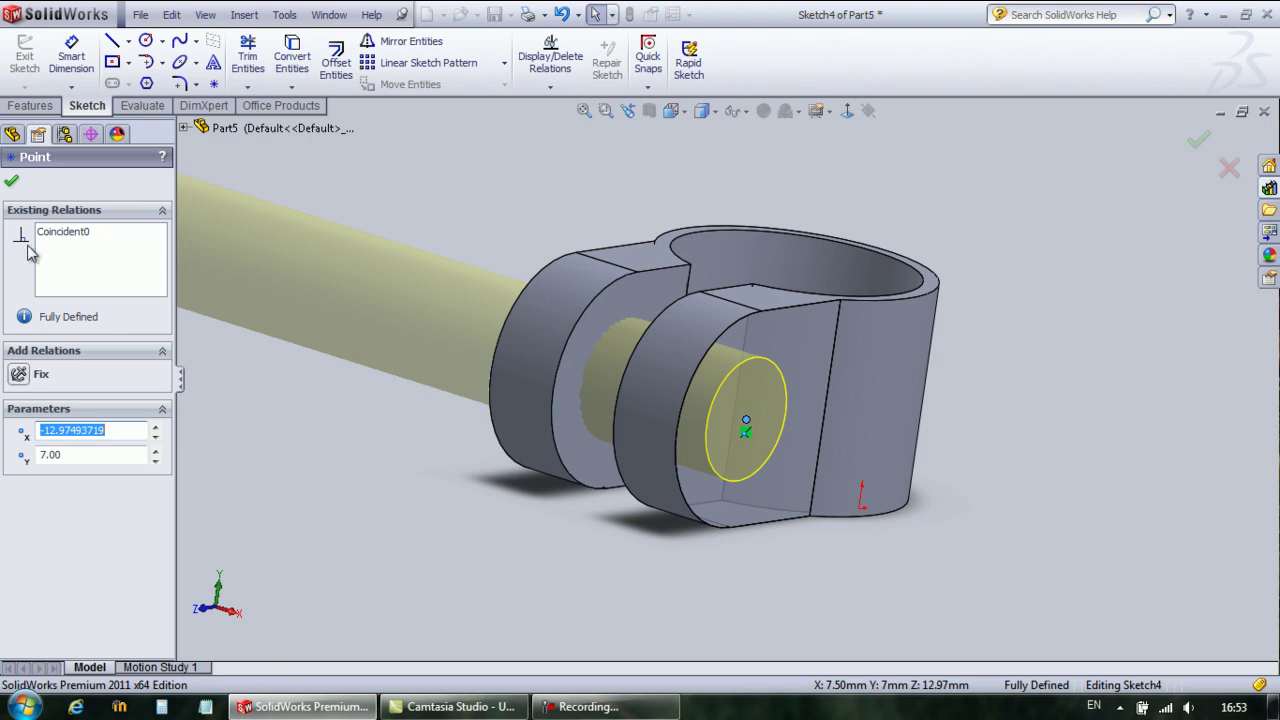
{"action": "left_click", "coordinate": [13, 182]}
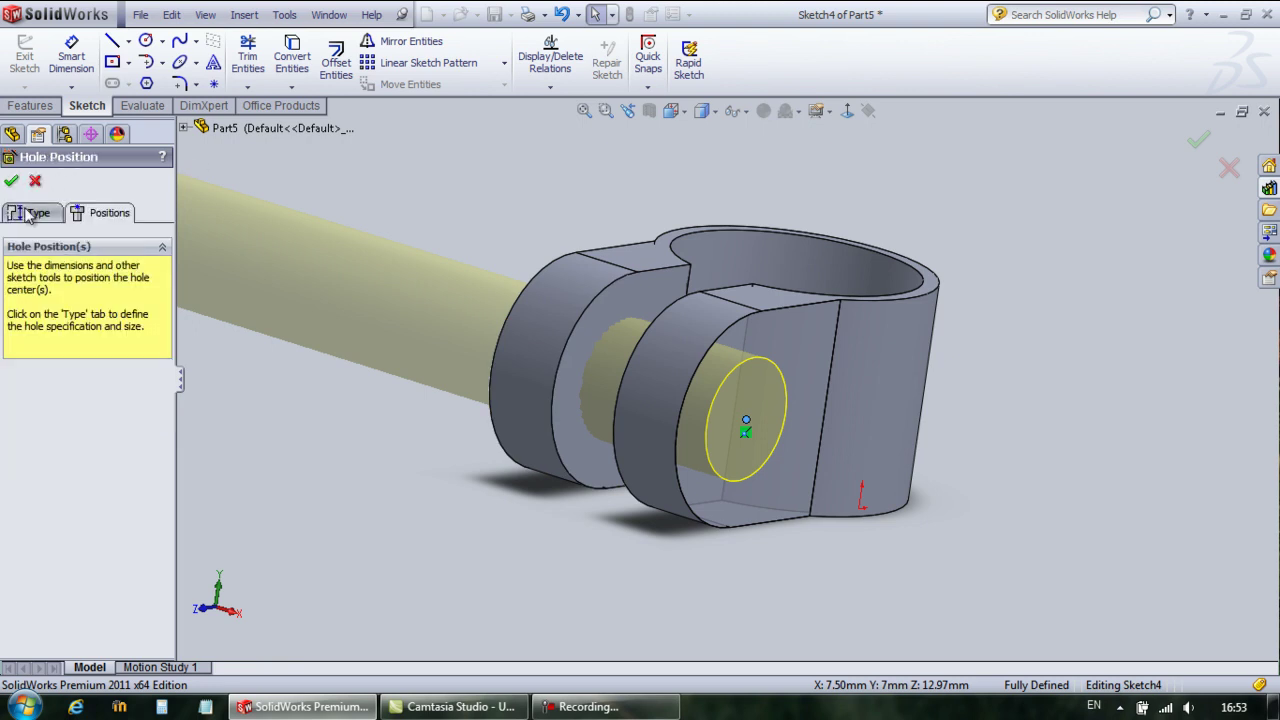
{"action": "left_click", "coordinate": [30, 216]}
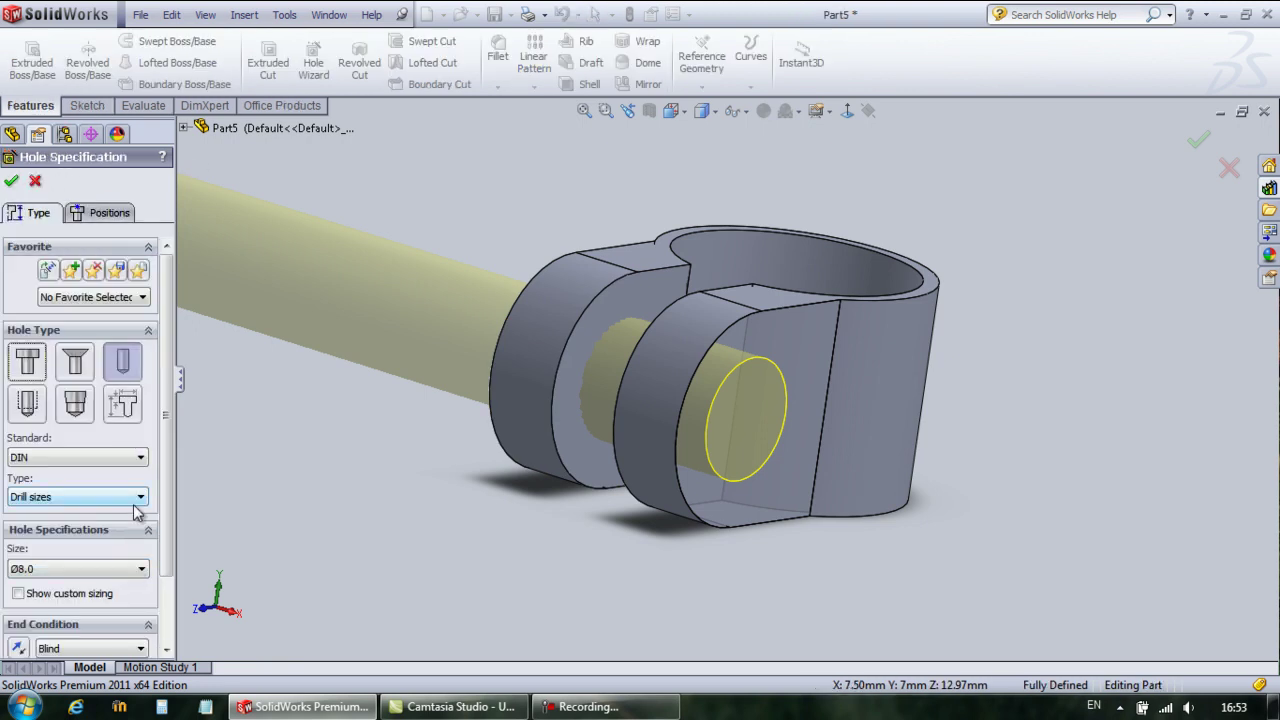
{"action": "left_click", "coordinate": [12, 181]}
Start a 1 mm constant radius fillet on the top face, a vertical edge and both hole faces
{"action": "mouse_move", "coordinate": [394, 294]}
{"action": "middle_mouse_down"}
{"action": "mouse_move", "coordinate": [337, 337]}
{"action": "mouse_move", "coordinate": [346, 349]}
{"action": "middle_mouse_up"}
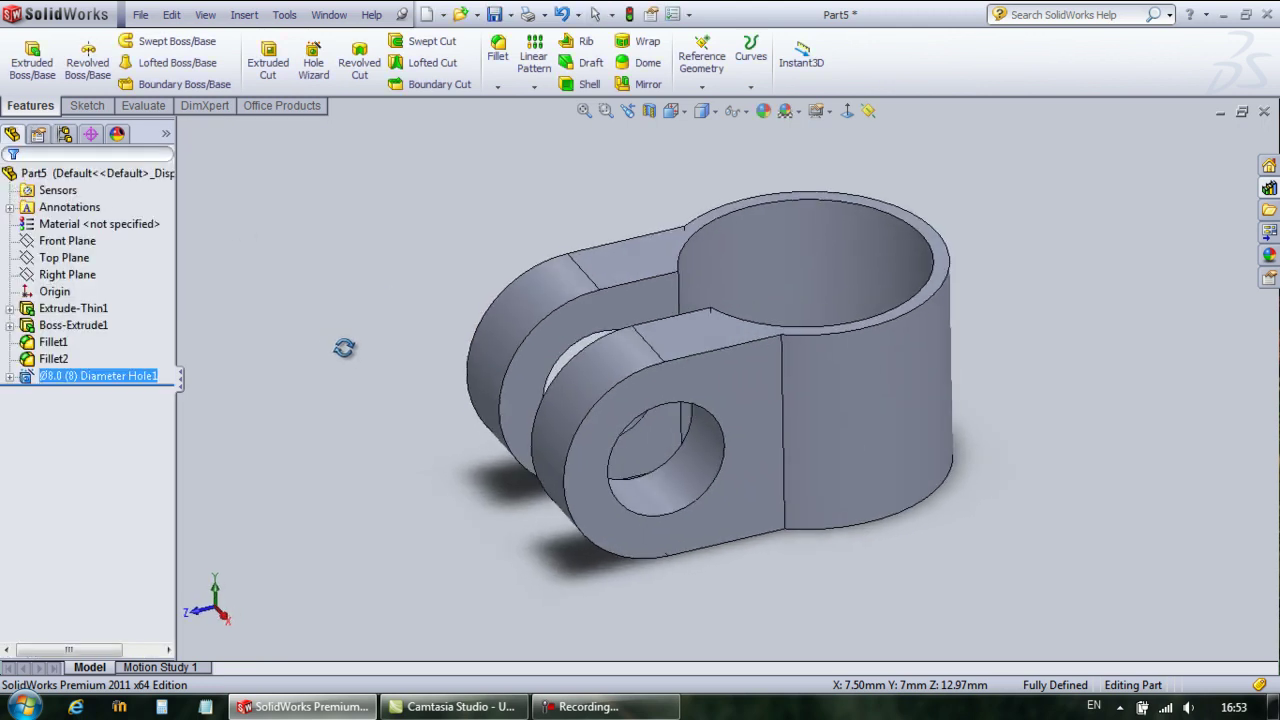
{"action": "left_click", "coordinate": [505, 66]}
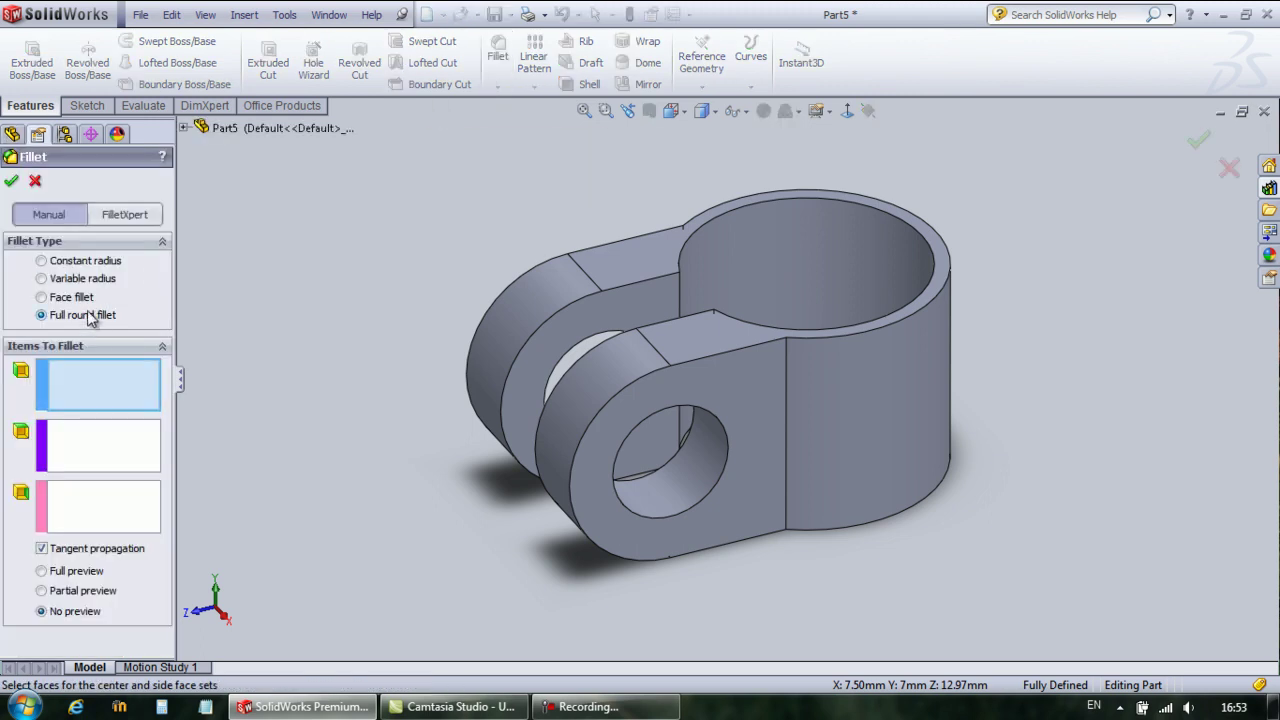
{"action": "left_click", "coordinate": [76, 264]}
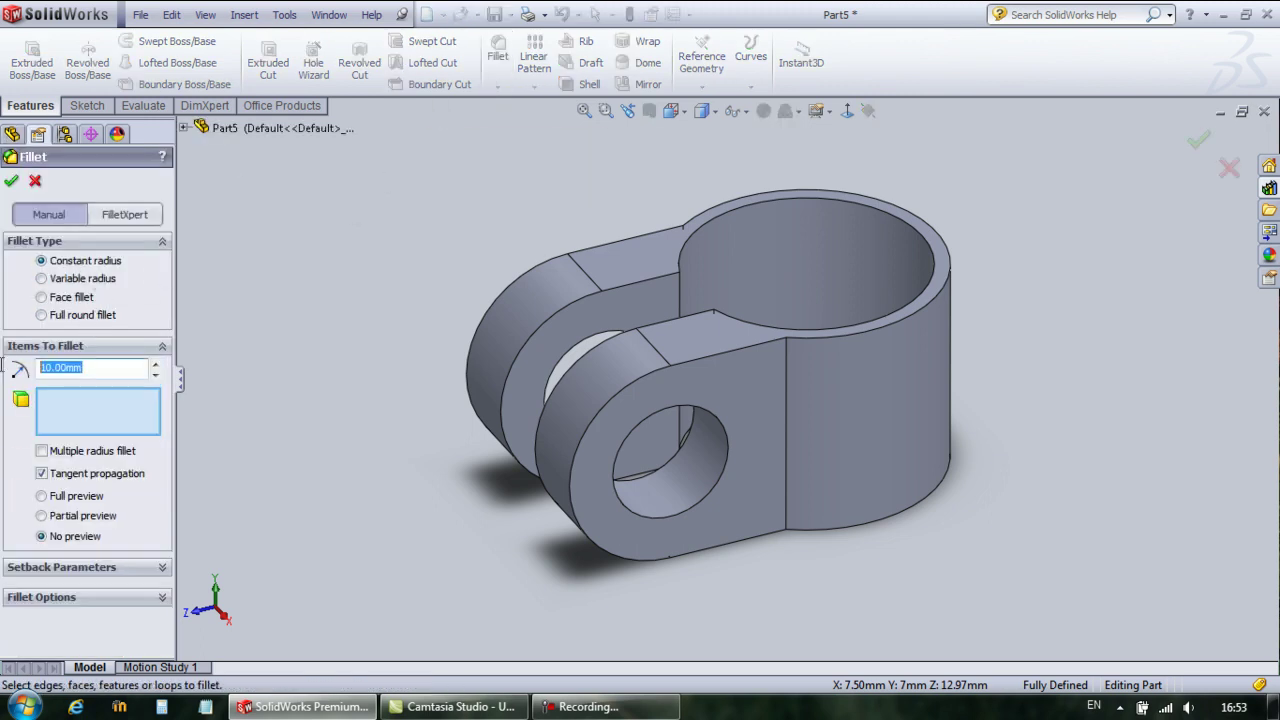
{"action": "left_click", "coordinate": [736, 360]}
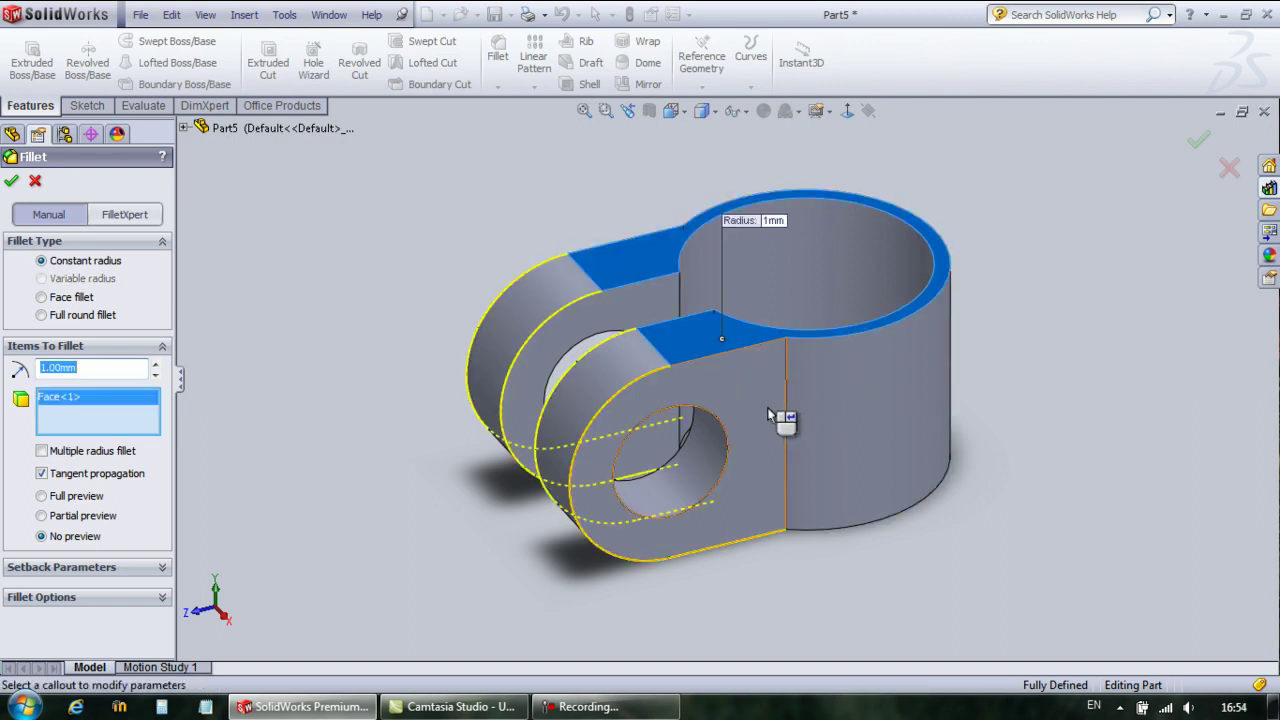
{"action": "left_click", "coordinate": [787, 412]}
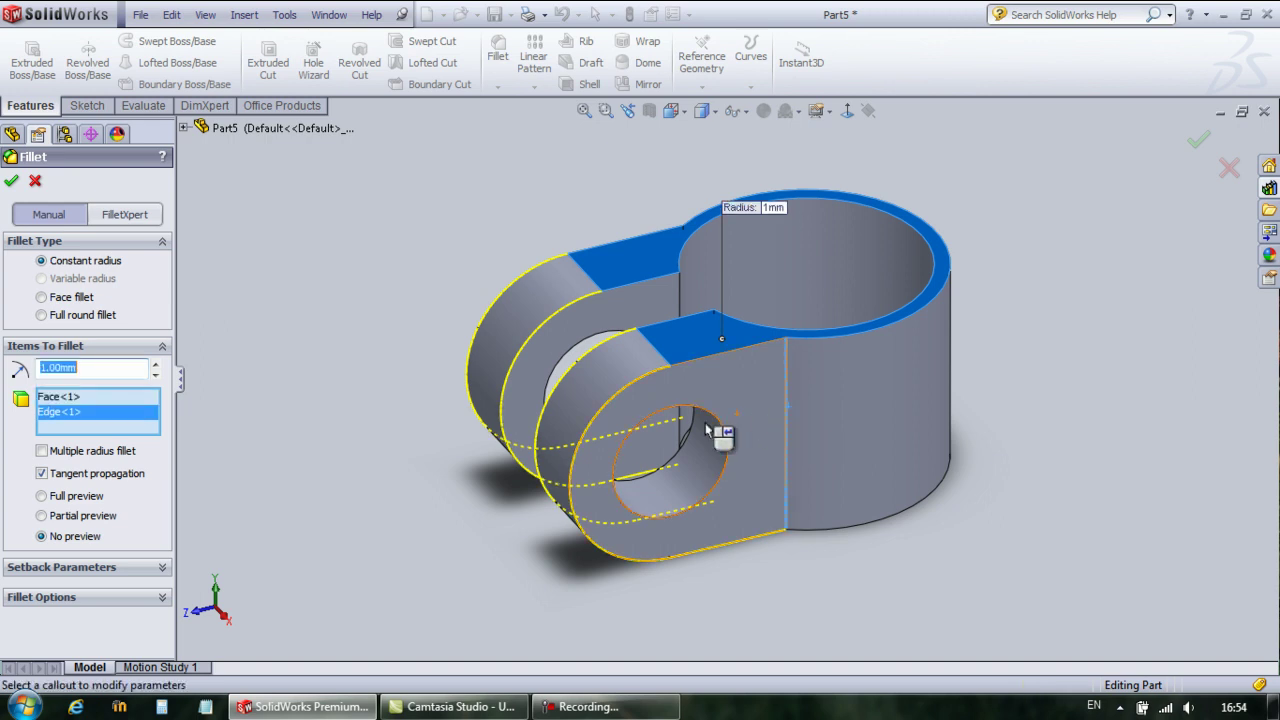
{"action": "left_click", "coordinate": [683, 482]}
{"action": "middle_click_drag", "start_coordinate": [366, 500], "coordinate": [636, 447]}
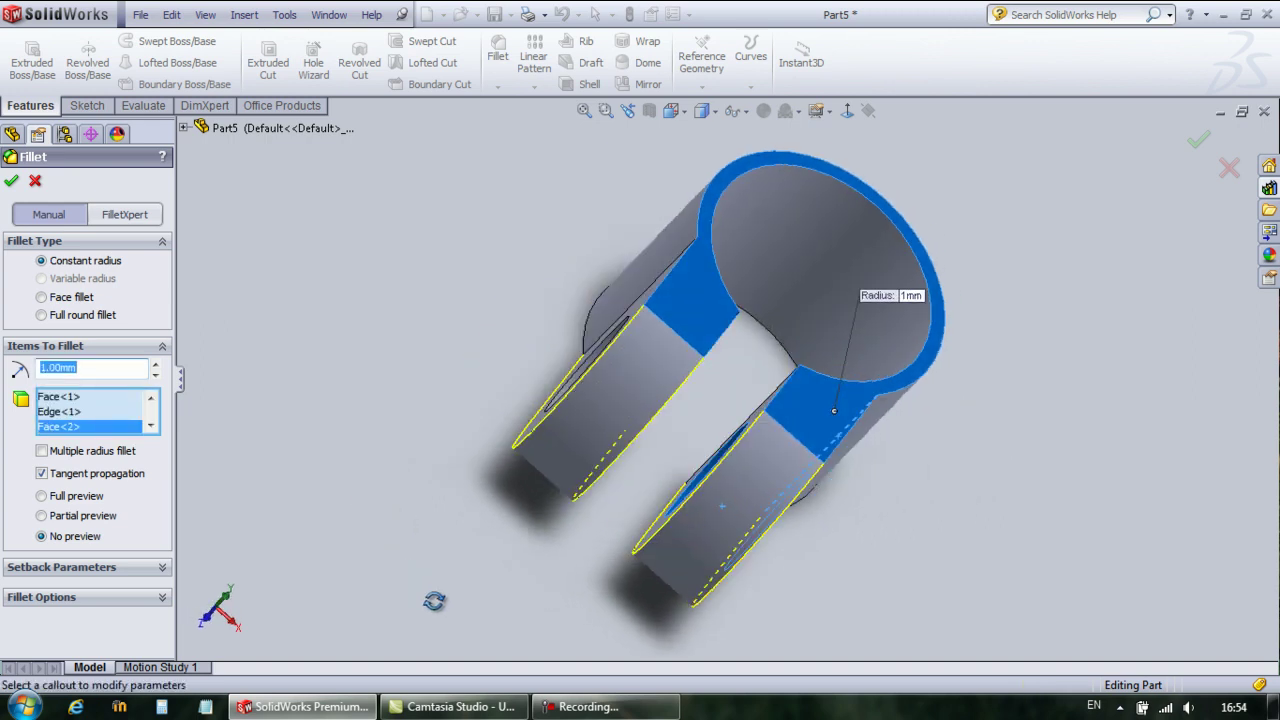
{"action": "left_click", "coordinate": [650, 414]}
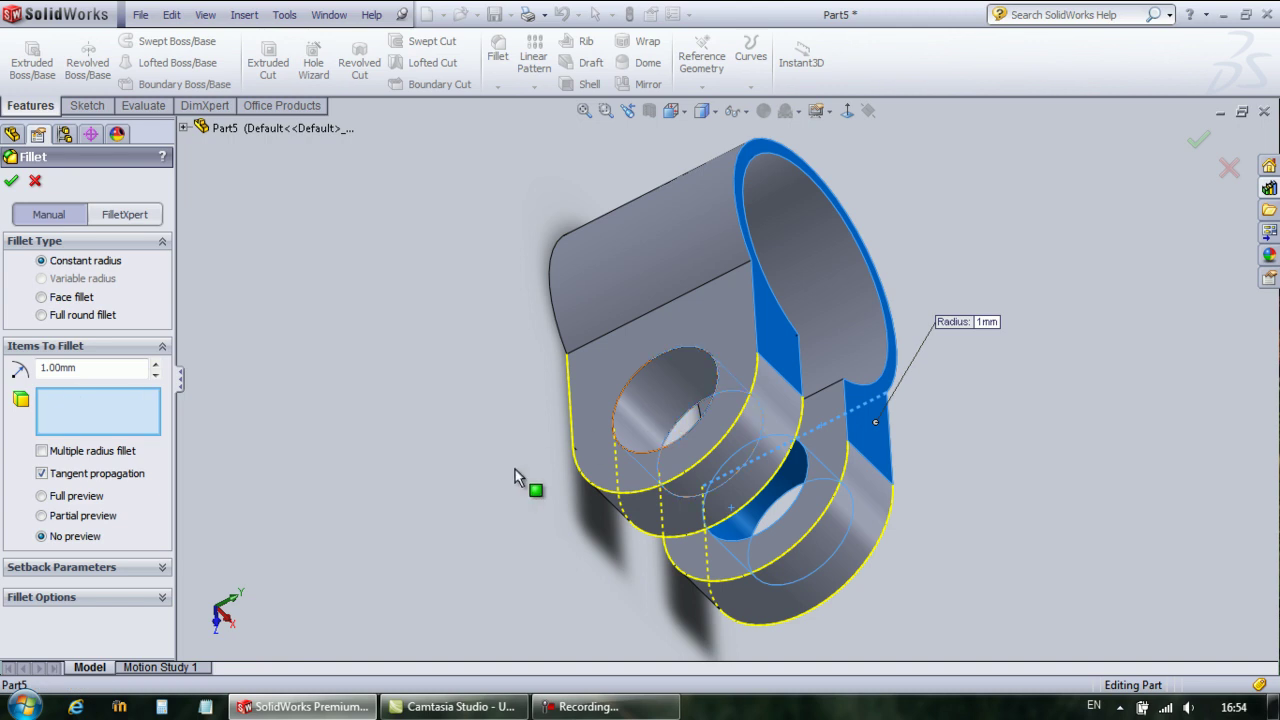
Add both lug-to-ring edges and apply the 1 mm fillet as Fillet3
{"action": "mouse_move", "coordinate": [400, 355]}
{"action": "middle_mouse_down"}
{"action": "mouse_move", "coordinate": [441, 281]}
{"action": "mouse_move", "coordinate": [416, 190]}
{"action": "mouse_move", "coordinate": [443, 186]}
{"action": "middle_mouse_up"}
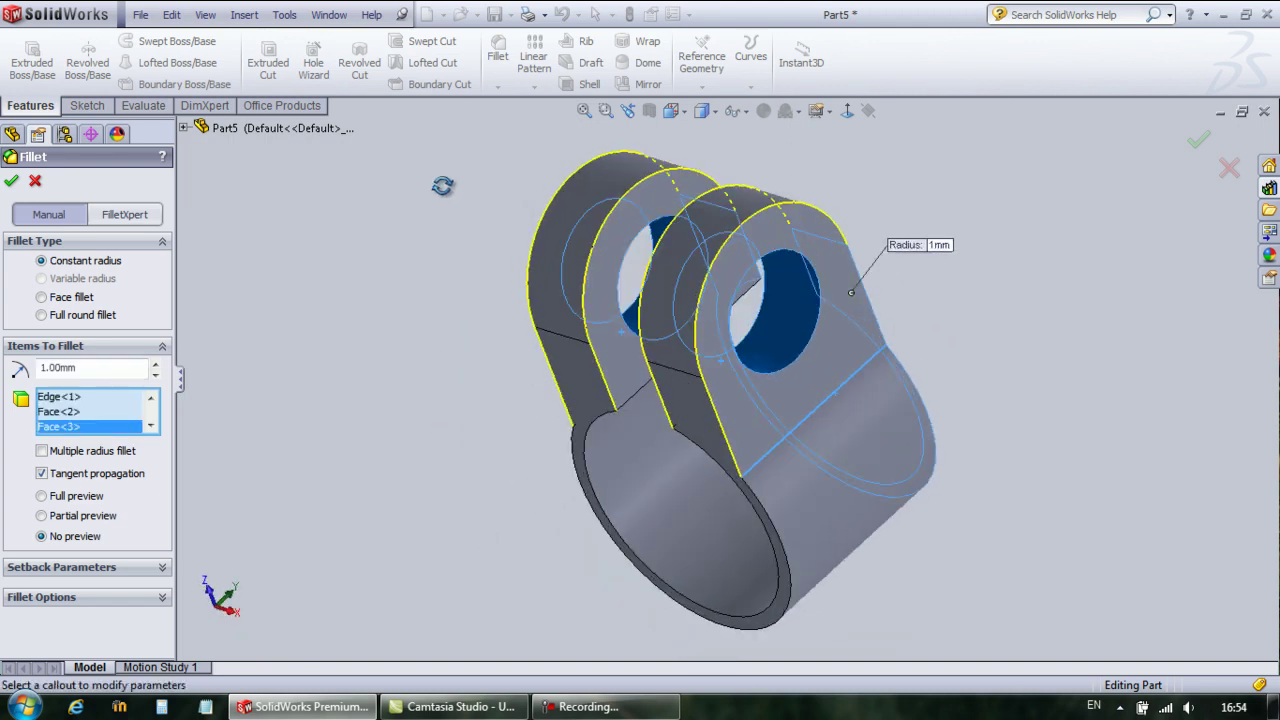
{"action": "key", "text": "Escape"}
{"action": "middle_click_drag", "start_coordinate": [447, 455], "coordinate": [683, 380]}
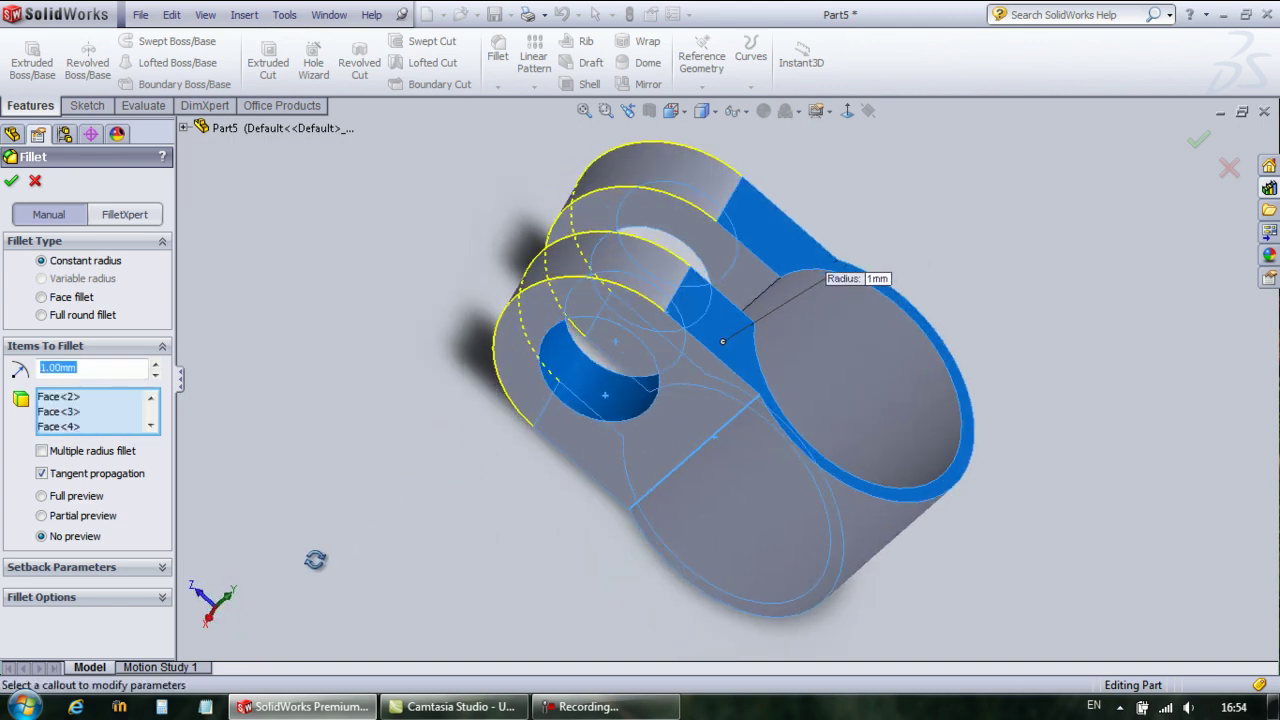
{"action": "left_click", "coordinate": [688, 390]}
{"action": "middle_click_drag", "start_coordinate": [491, 448], "coordinate": [757, 357]}
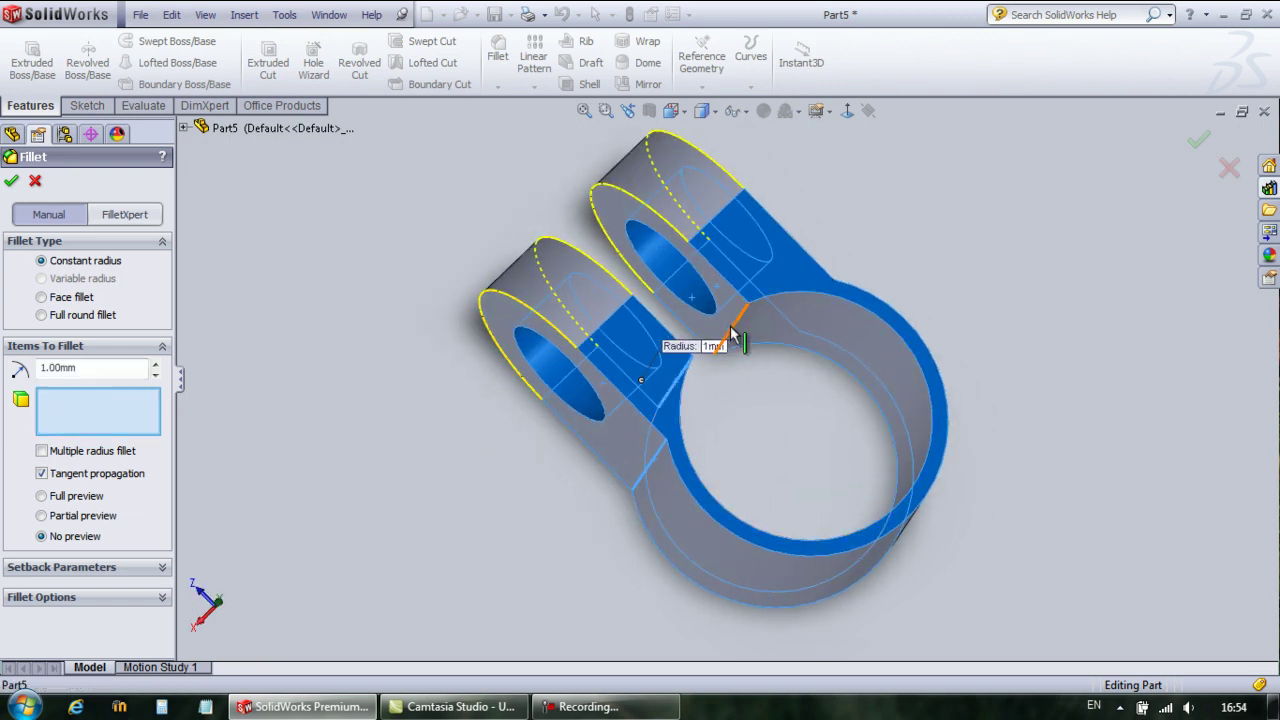
{"action": "left_click", "coordinate": [733, 334]}
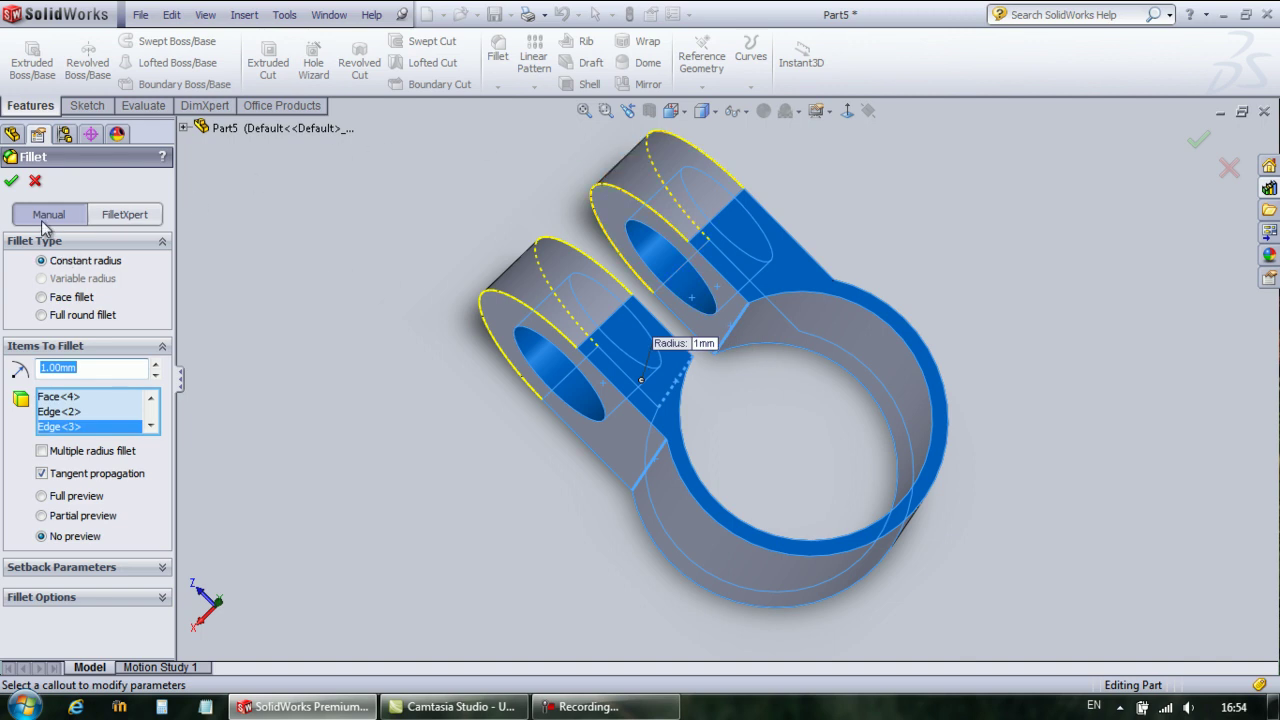
{"action": "left_click", "coordinate": [11, 181]}
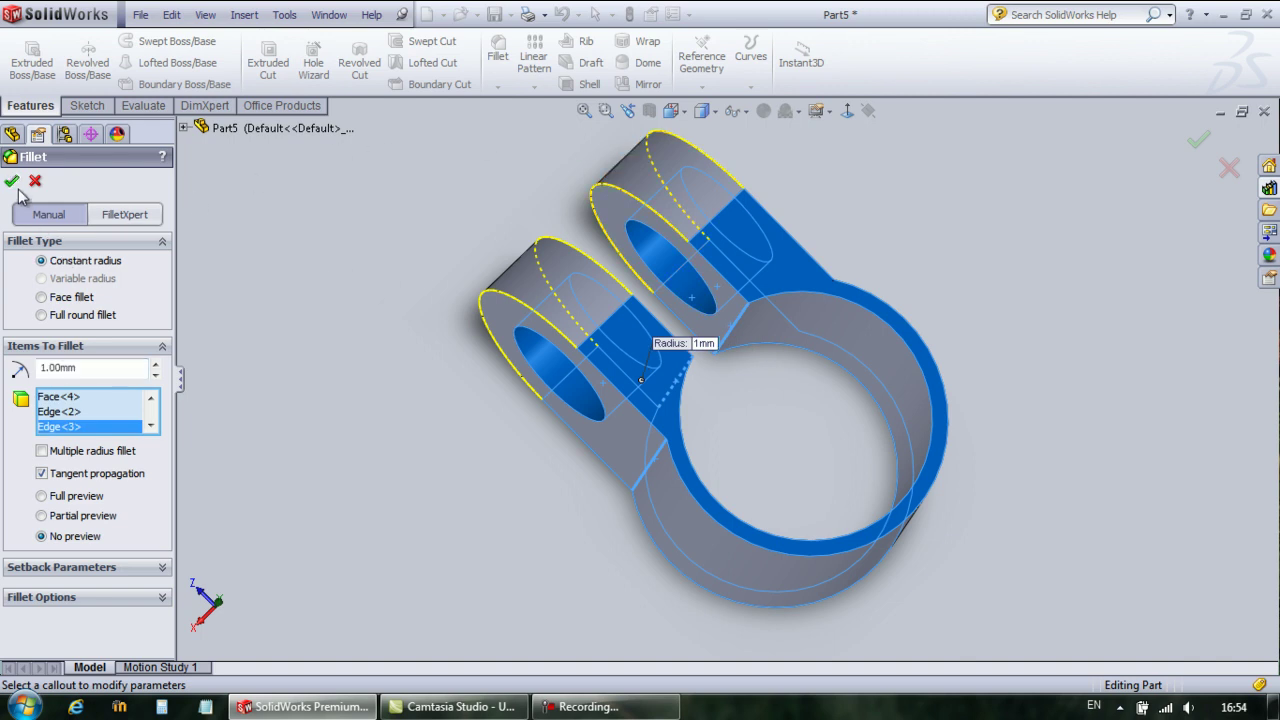
Switch to isometric view and apply the Chrome metal appearance to Part5
{"action": "left_click", "coordinate": [687, 112]}
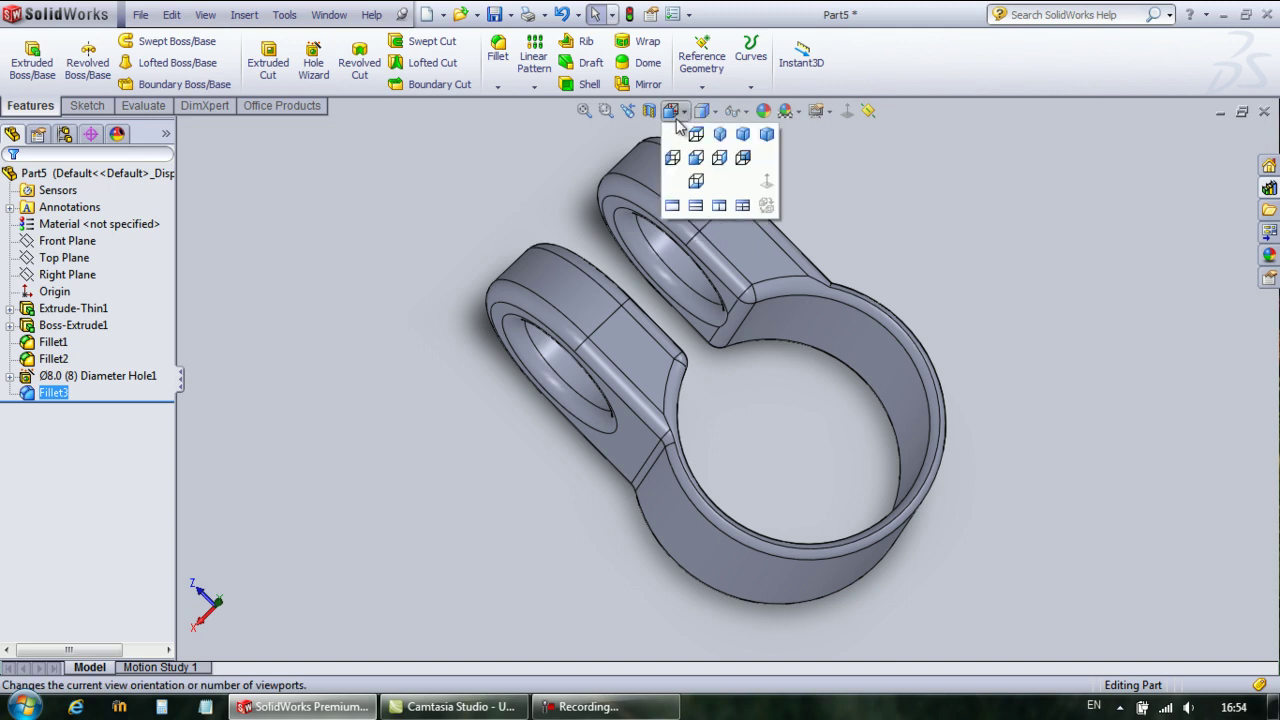
{"action": "left_click", "coordinate": [718, 135]}
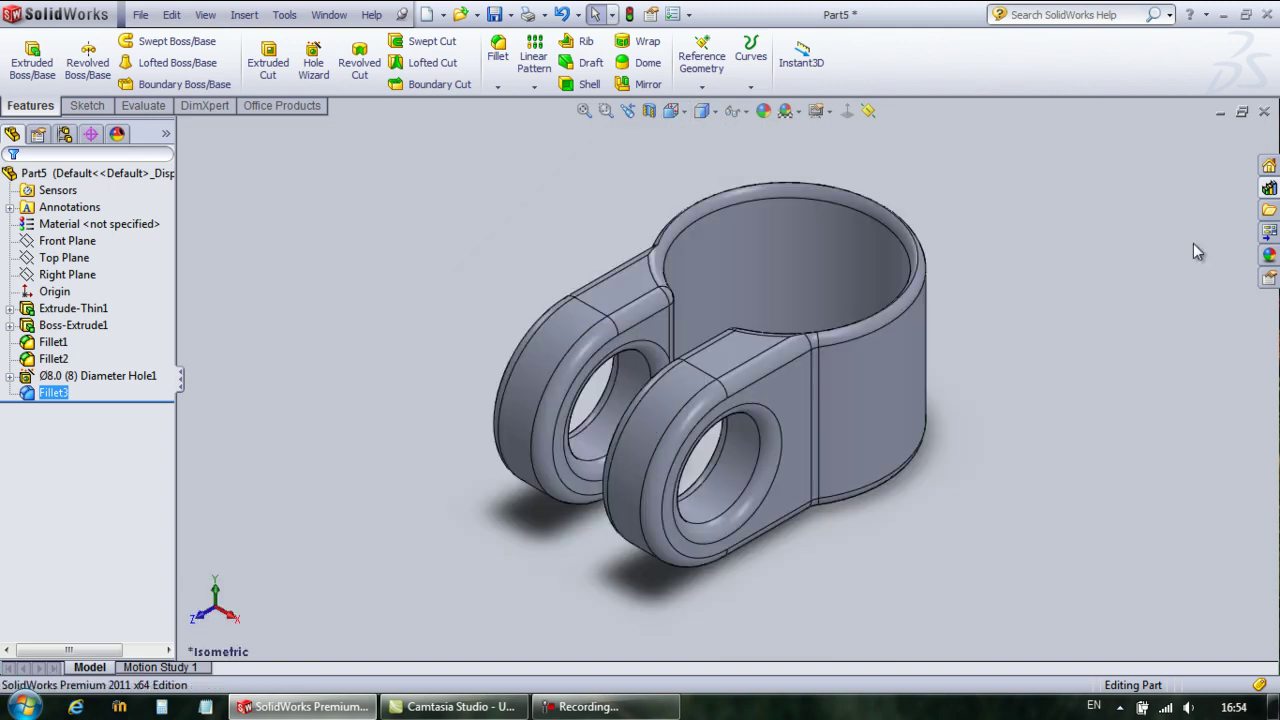
{"action": "left_click", "coordinate": [50, 173]}
{"action": "left_click", "coordinate": [1269, 254]}
{"action": "left_click", "coordinate": [1199, 177]}
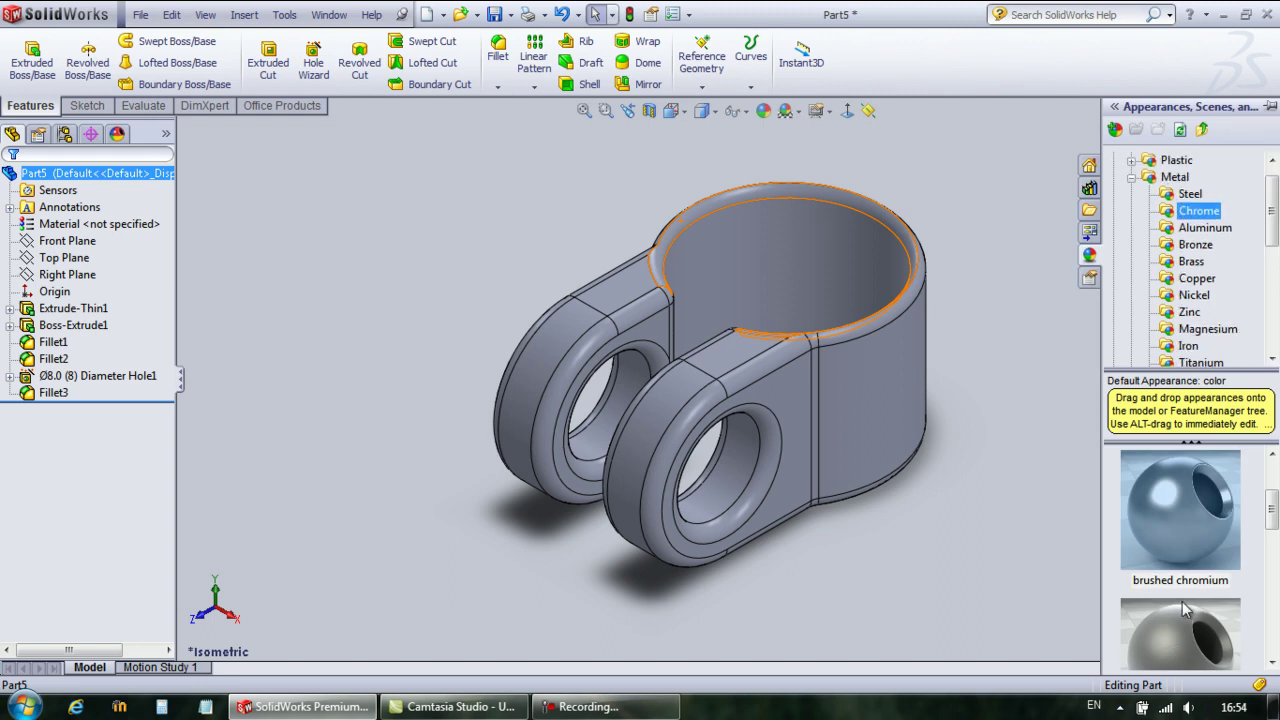
{"action": "double_click", "coordinate": [1183, 647]}
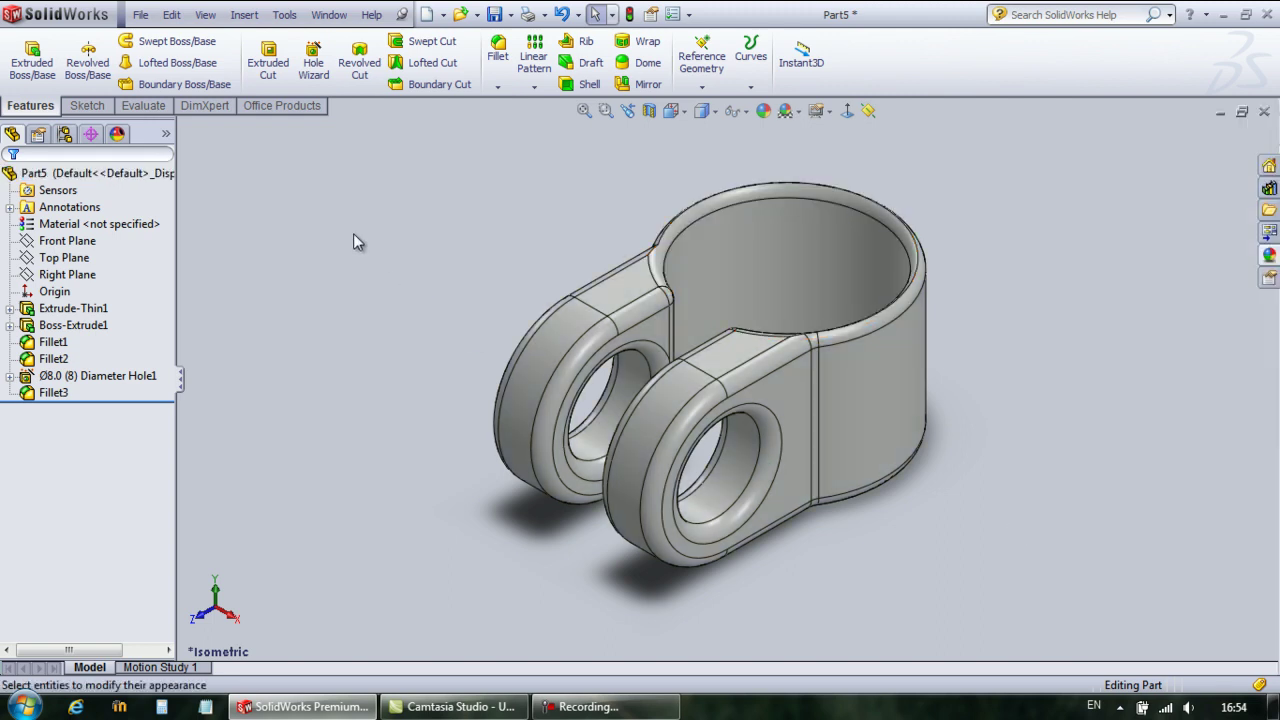